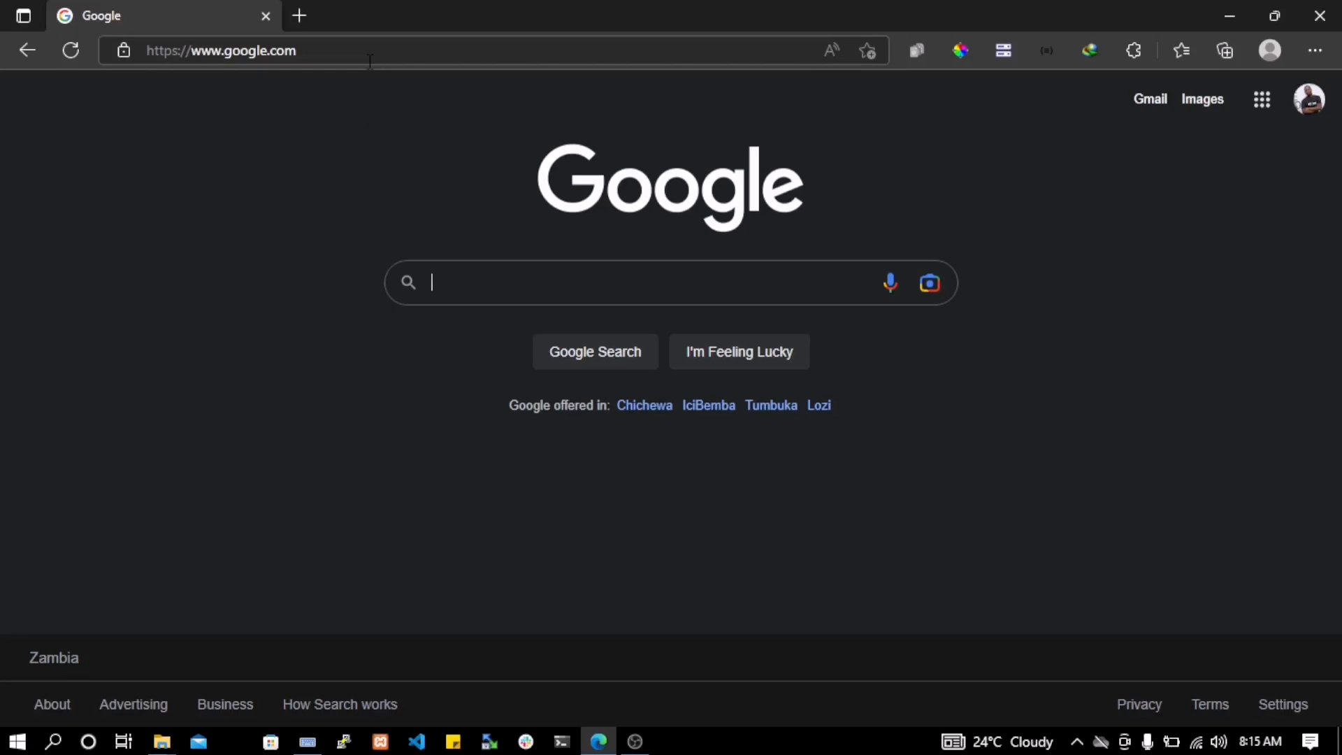
# Go to dart.dev and open its Get Dart page
pyautogui.click(369, 62)
pyautogui.write('d')
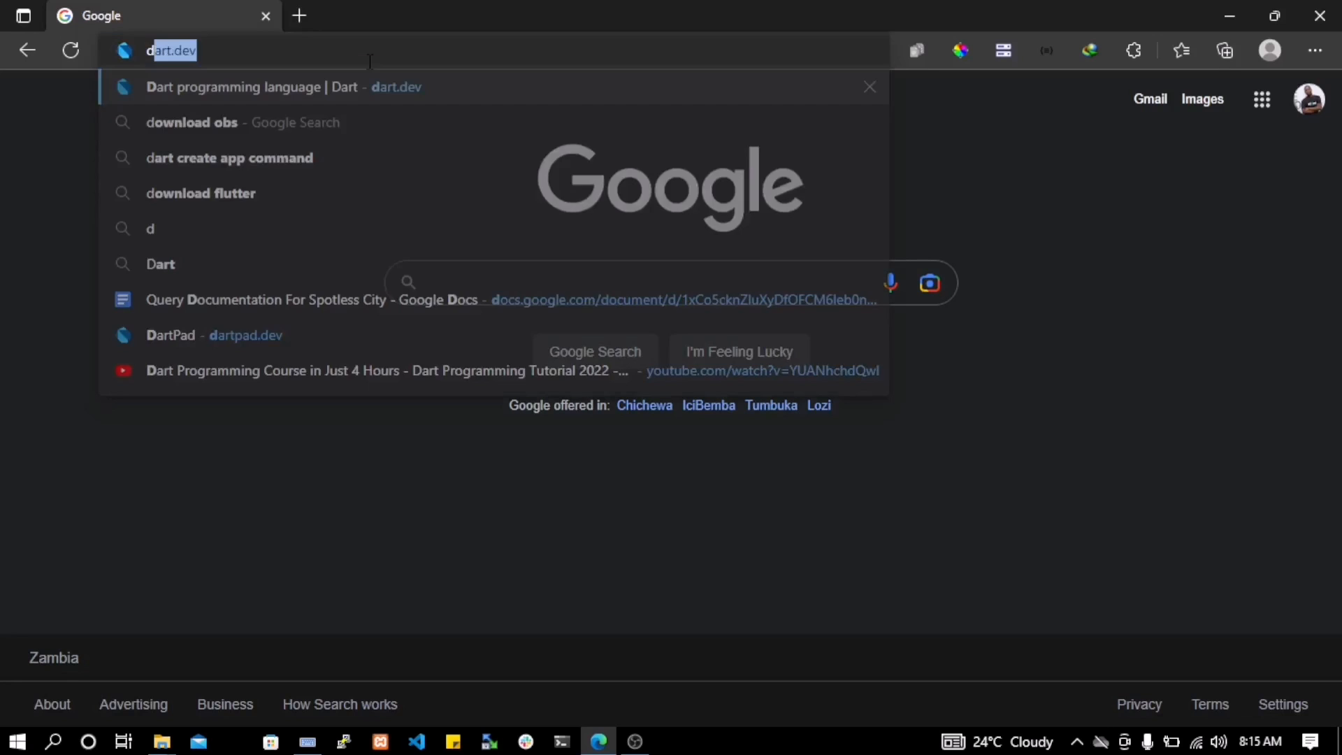
pyautogui.write('art.dev')
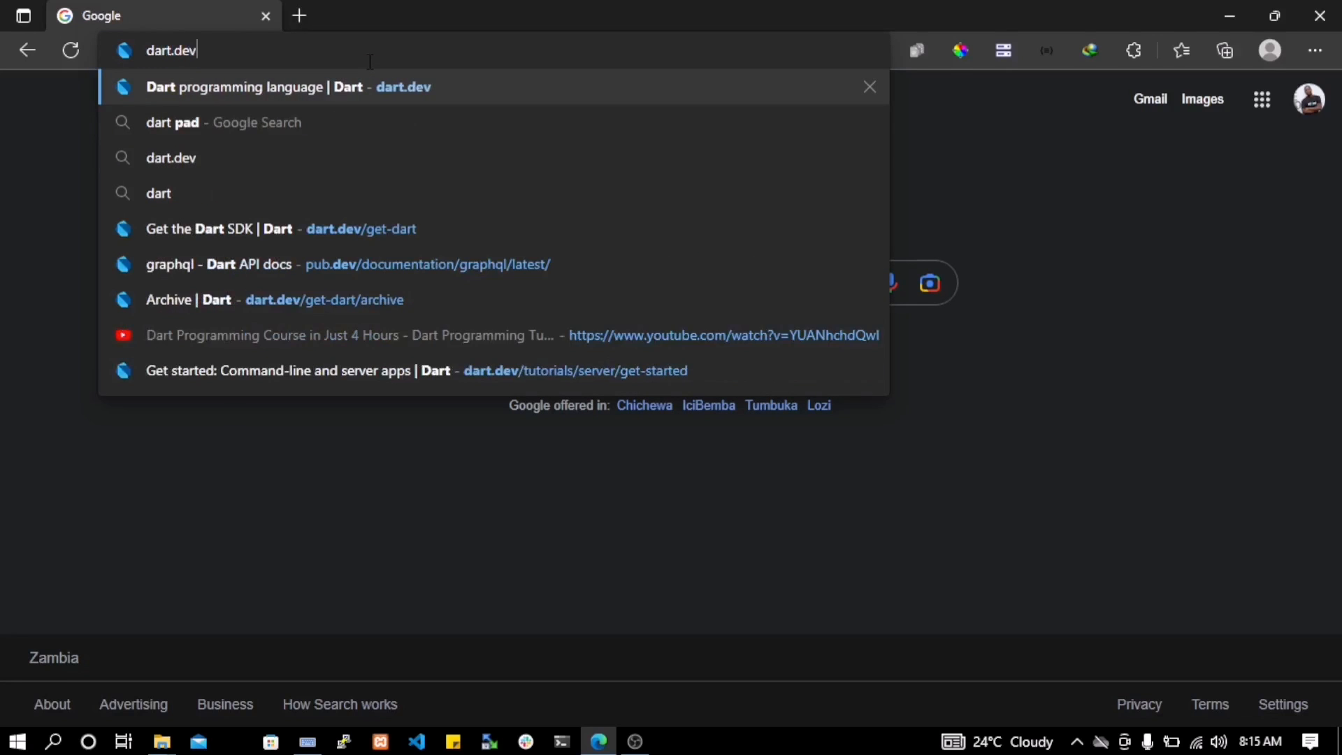
pyautogui.press('Return')
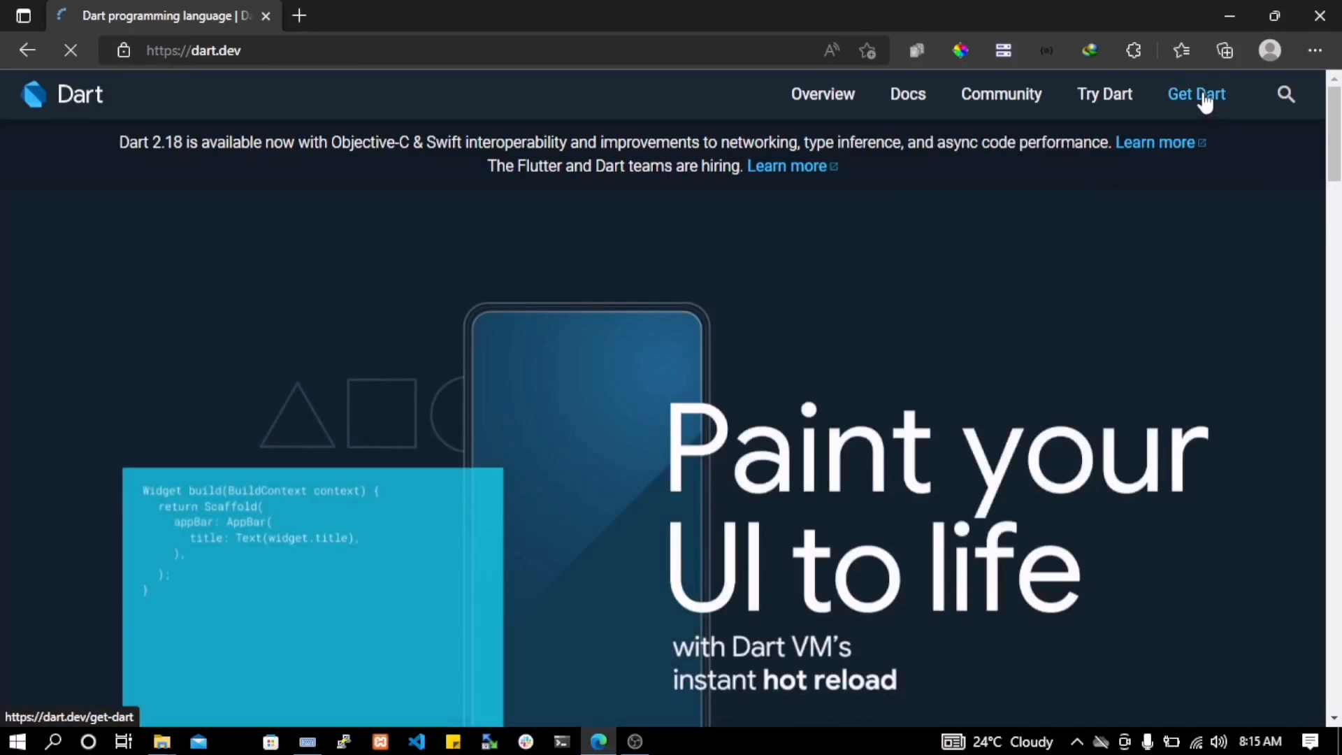
pyautogui.click(1204, 98)
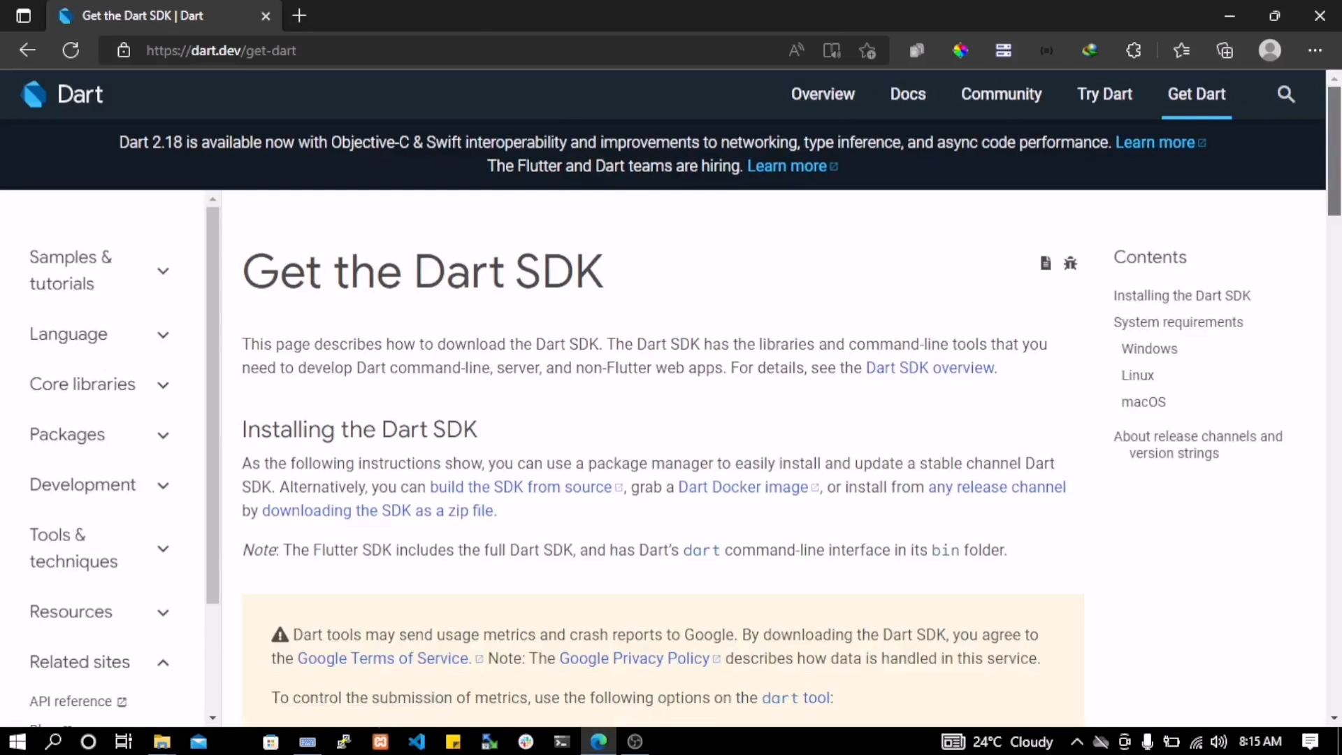
# Examine the Dart SDK installation instructions for Windows, Linux and macOS
pyautogui.moveTo(1336, 128); pyautogui.dragTo(1338, 238)
pyautogui.scroll(-2, 662, 419)
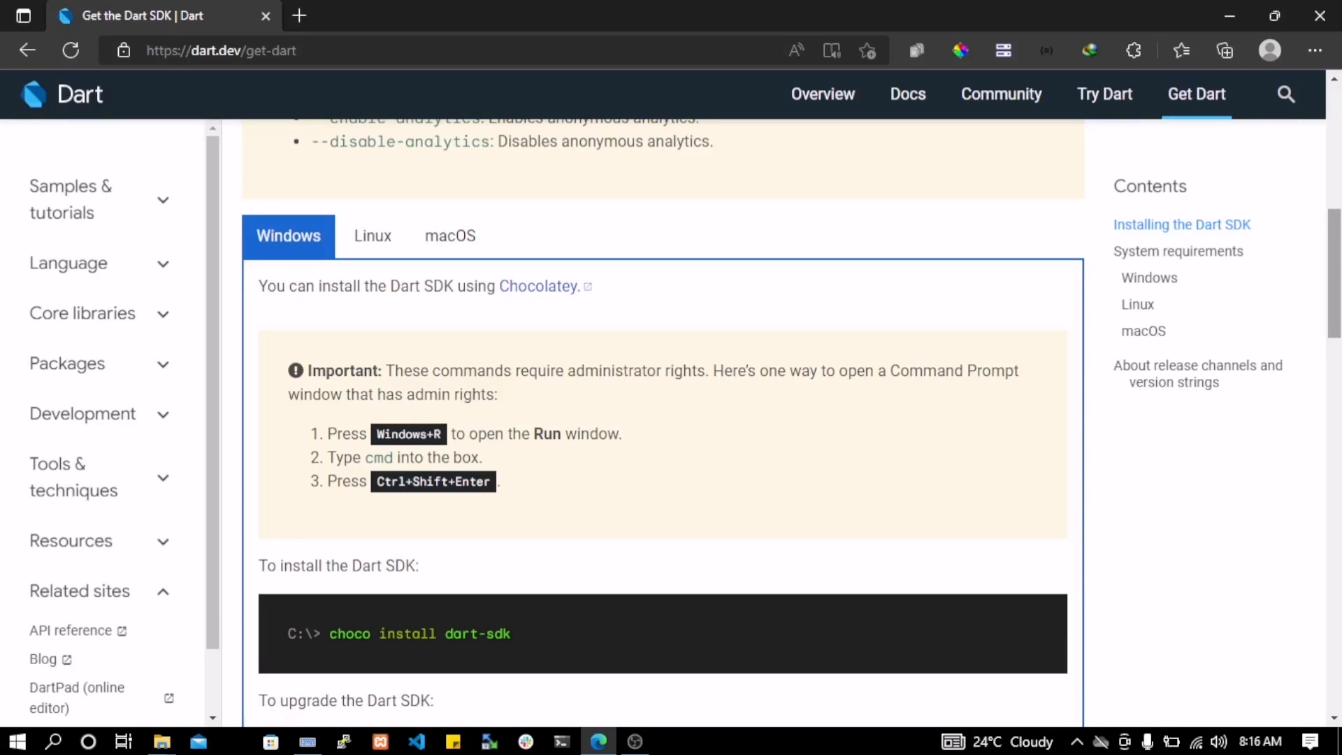
pyautogui.scroll(8, 662, 419)
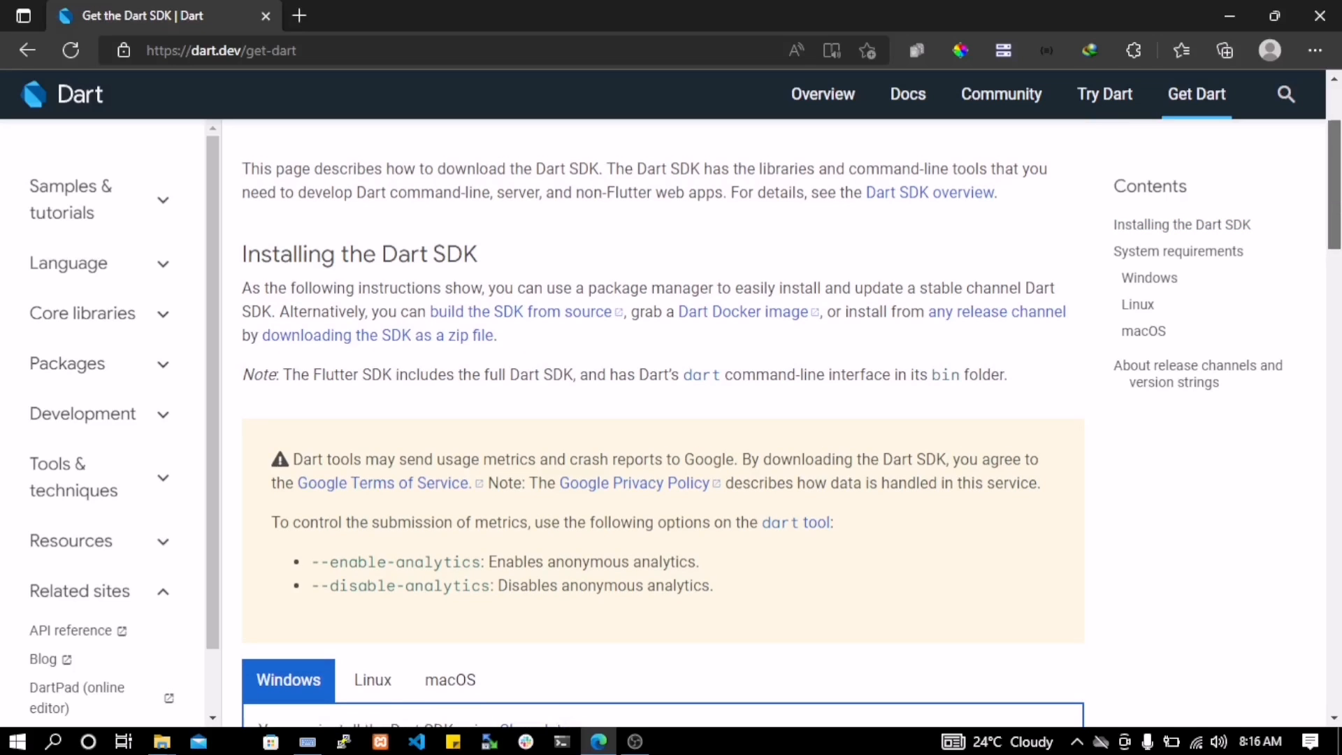
pyautogui.scroll(-8, 663, 419)
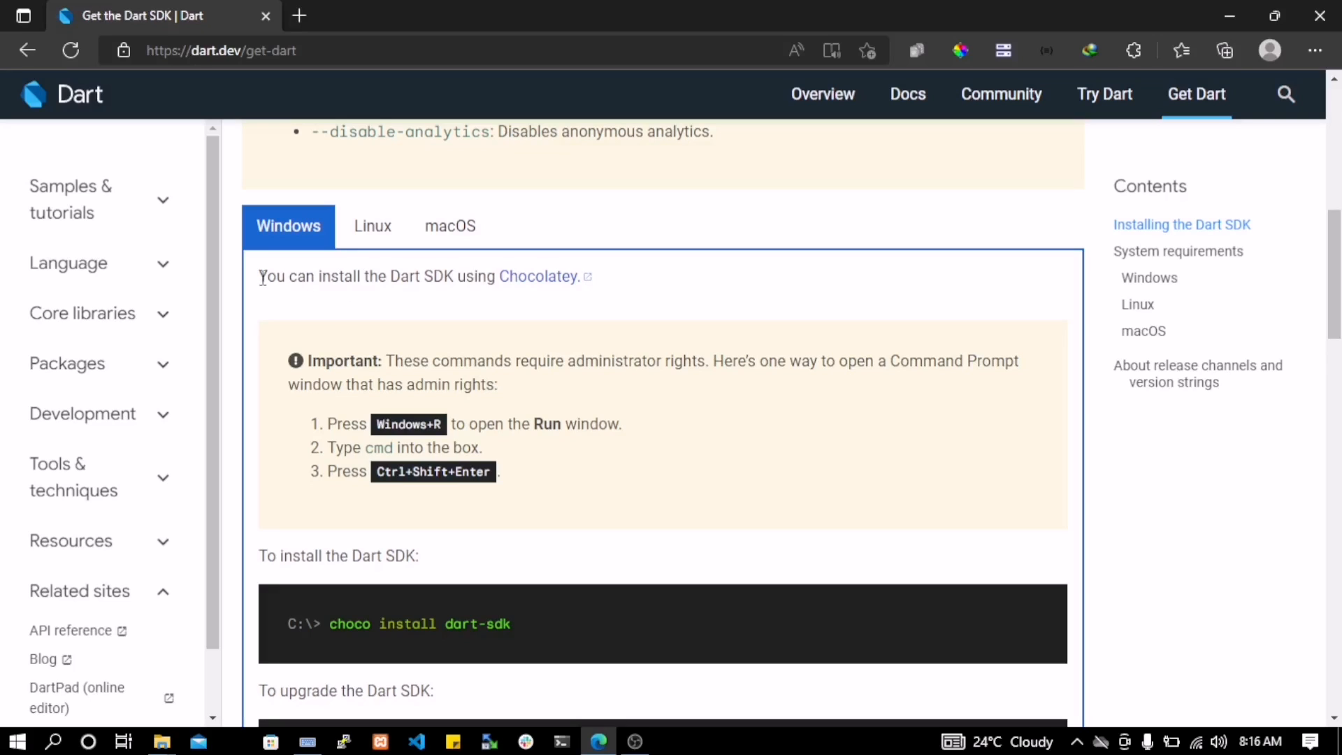
pyautogui.moveTo(262, 278); pyautogui.dragTo(559, 694)
pyautogui.click(563, 518)
pyautogui.click(378, 230)
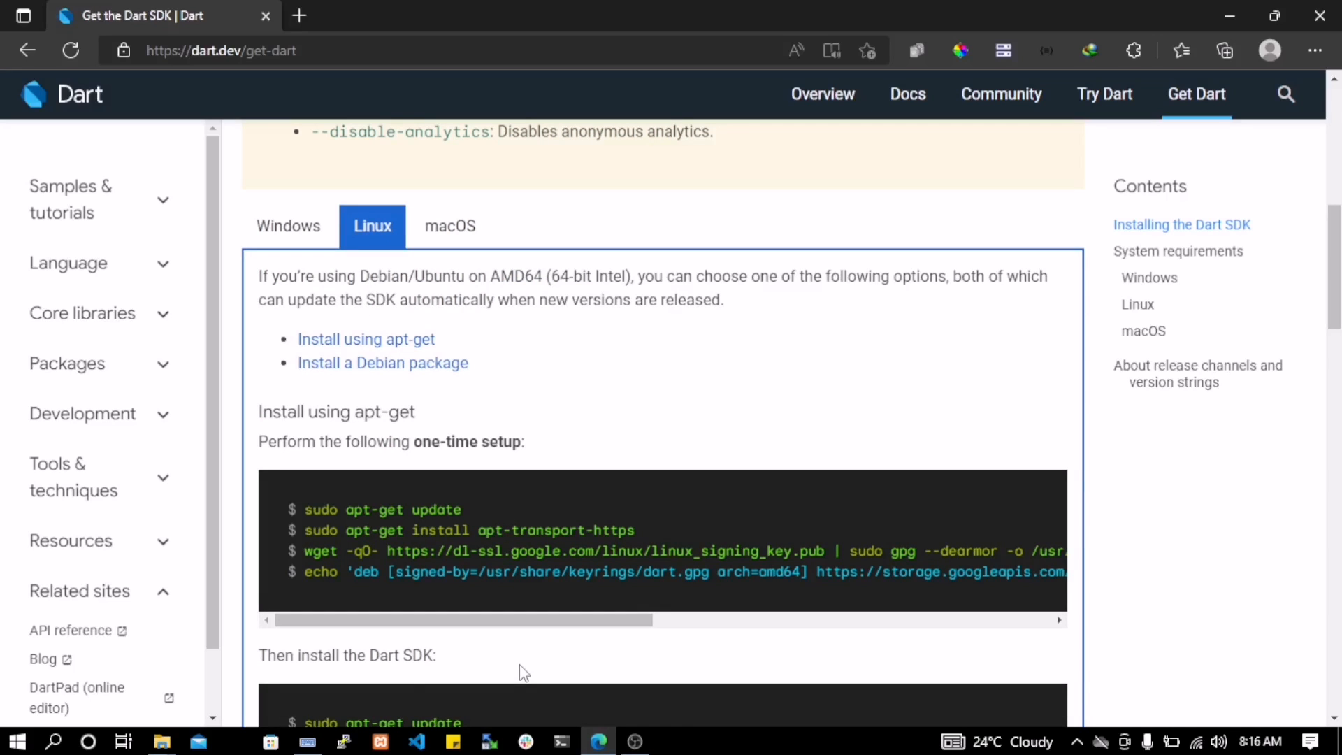
pyautogui.click(456, 235)
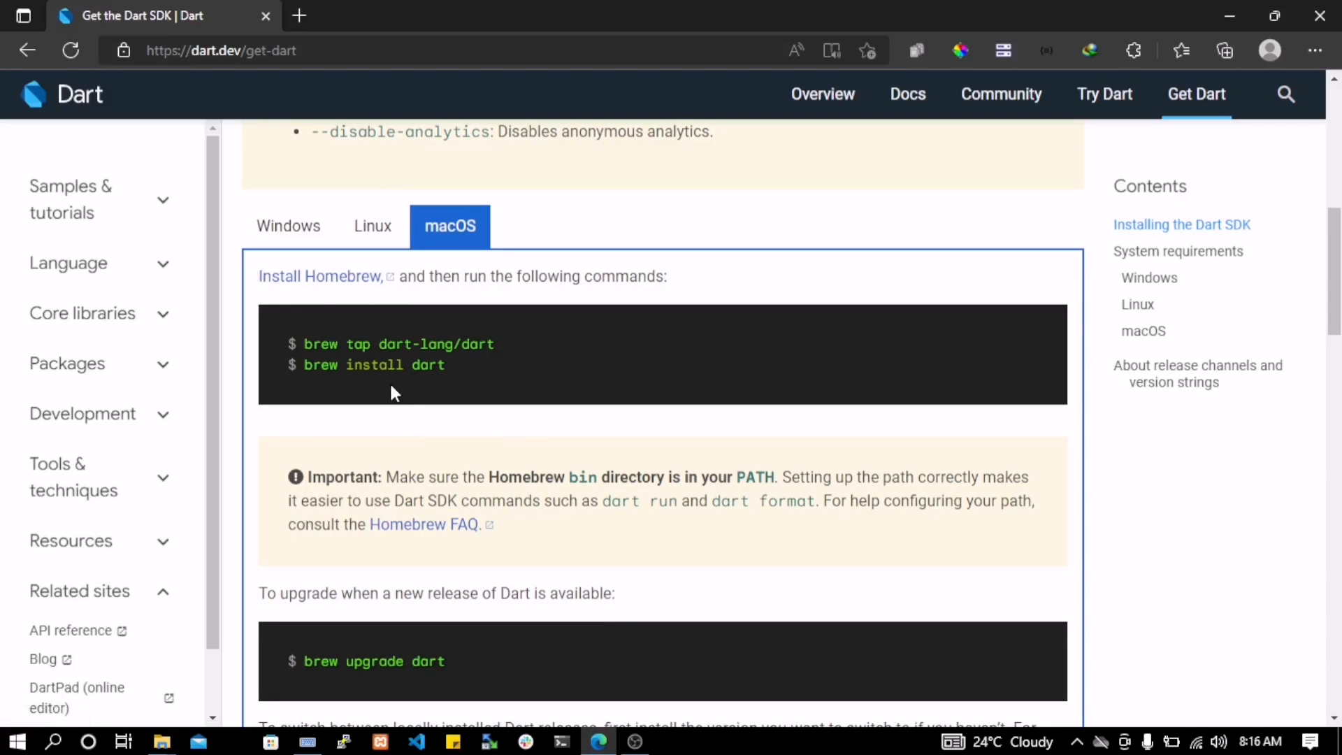
pyautogui.click(274, 225)
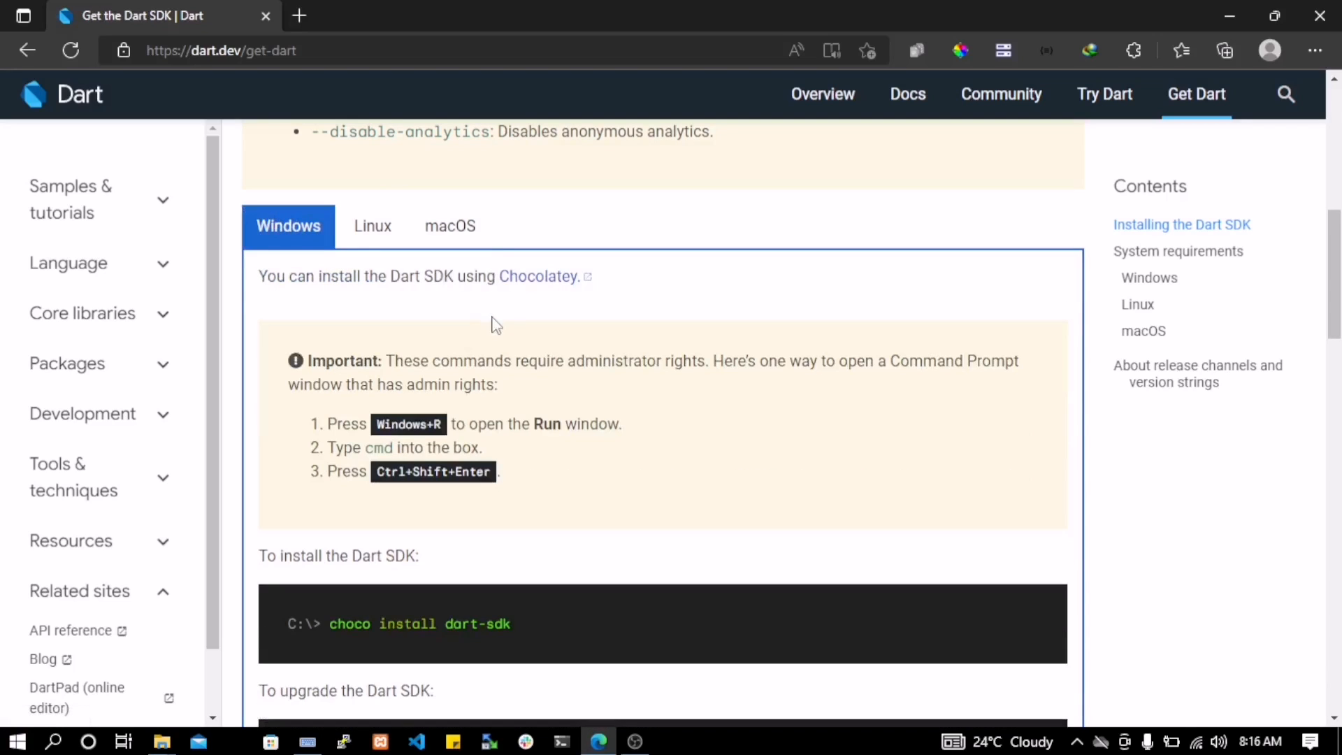
# Read through the Windows instructions for installing the Dart SDK with Chocolatey, including the administrator Command Prompt steps
pyautogui.moveTo(258, 276); pyautogui.dragTo(638, 703)
pyautogui.click(730, 290)
pyautogui.scroll(-5, 1299, 309)
pyautogui.scroll(6, 1311, 284)
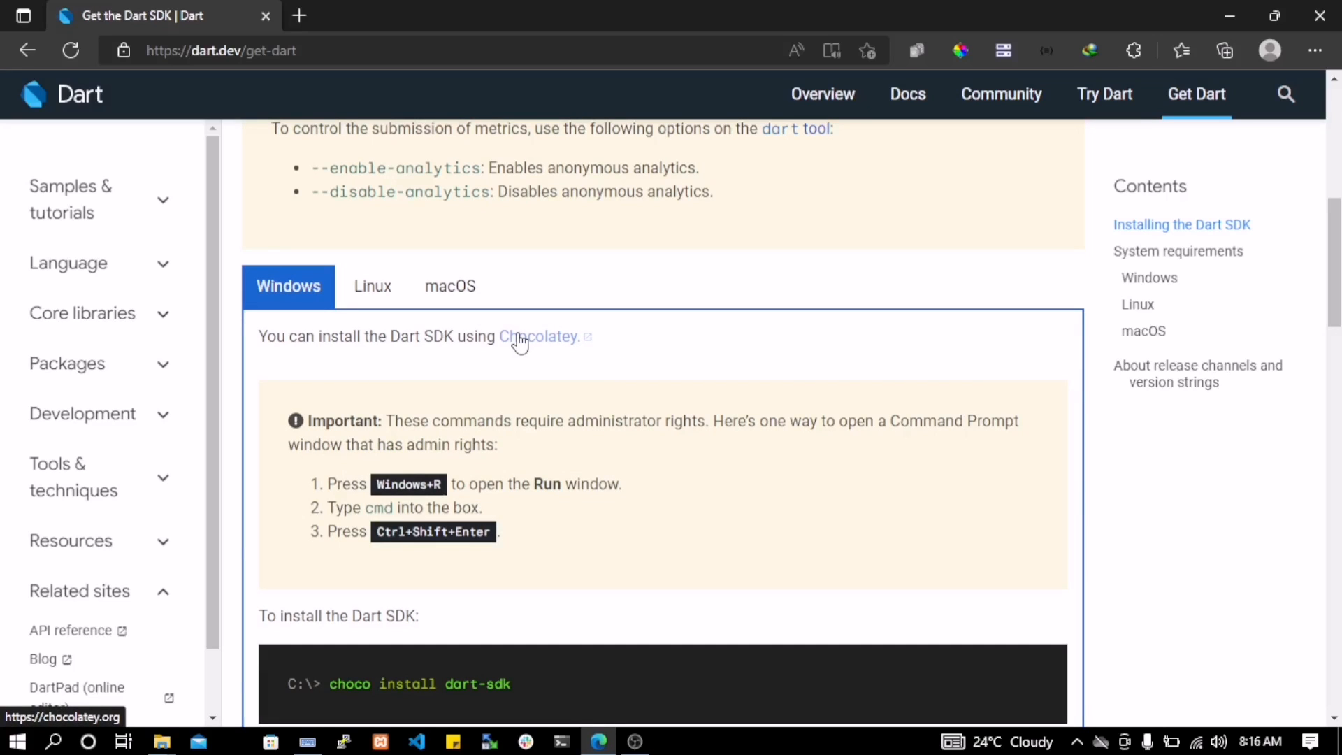
pyautogui.scroll(-2, 1321, 293)
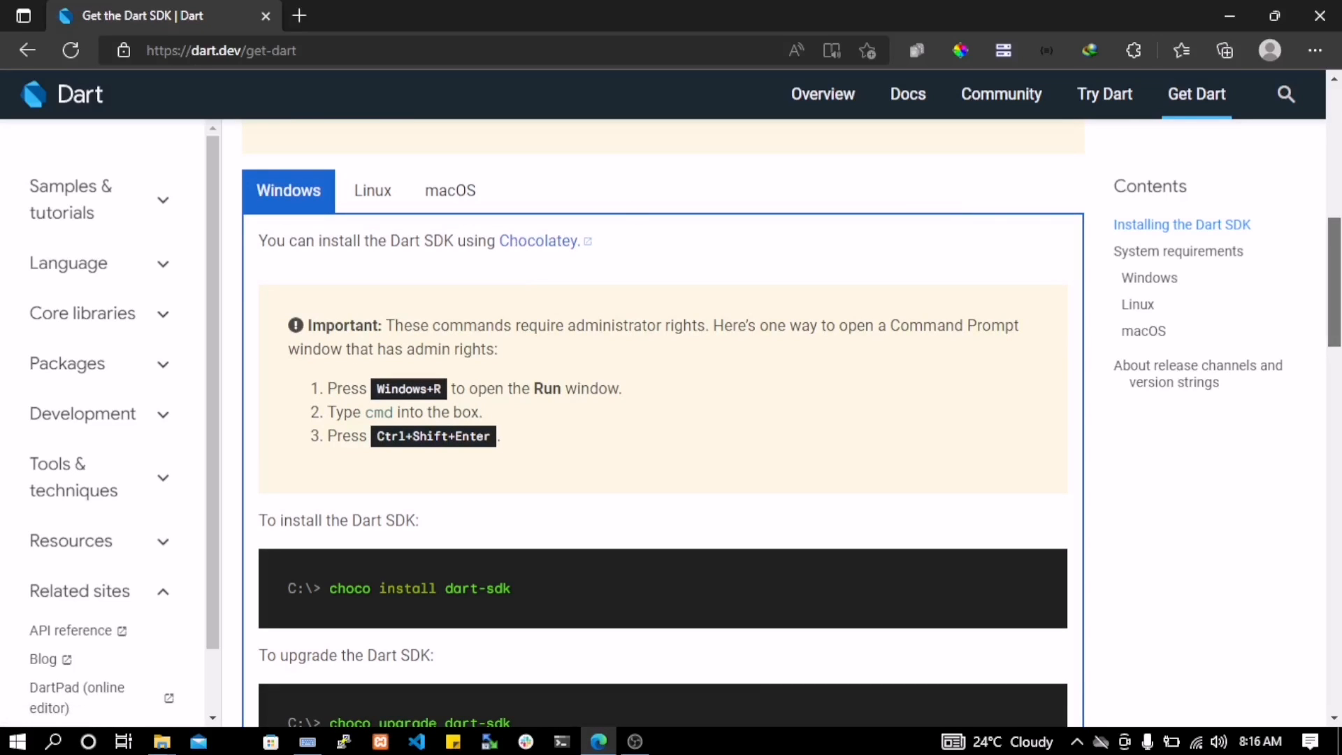
pyautogui.scroll(1, 790, 423)
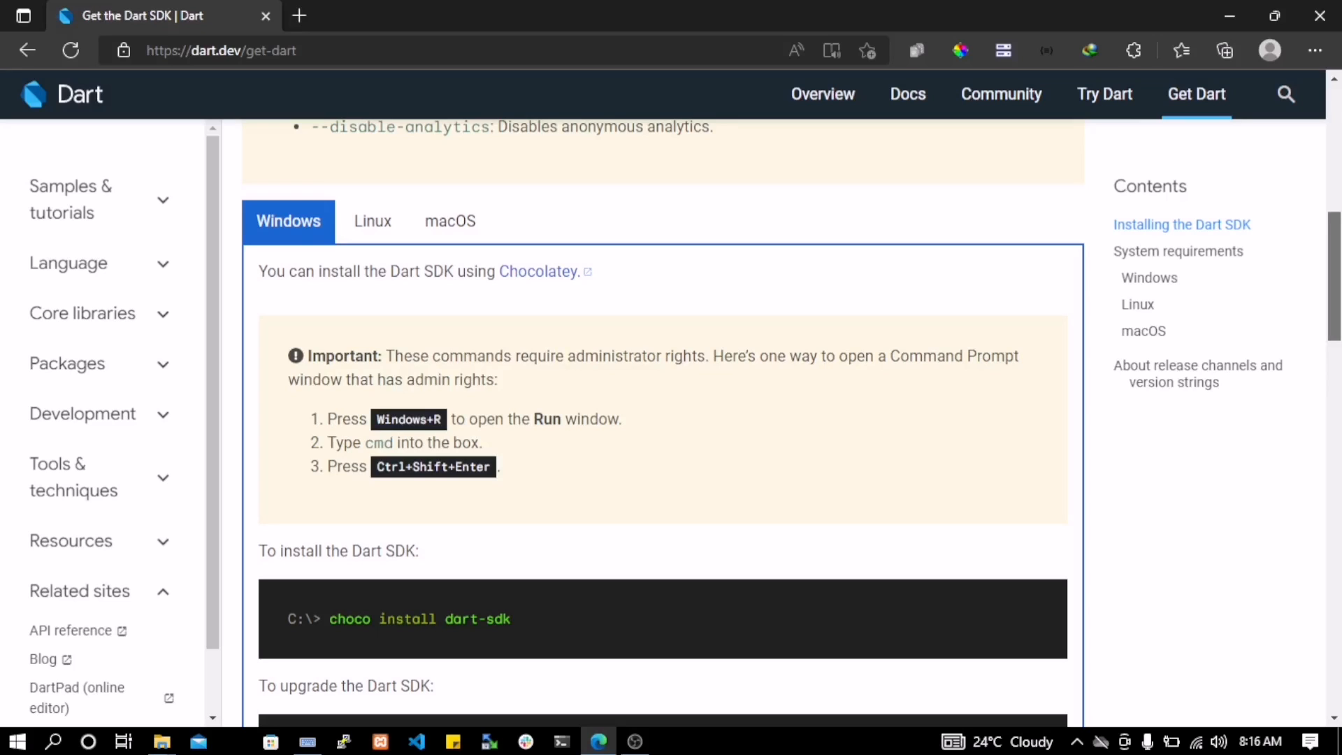
pyautogui.scroll(2, 1314, 411)
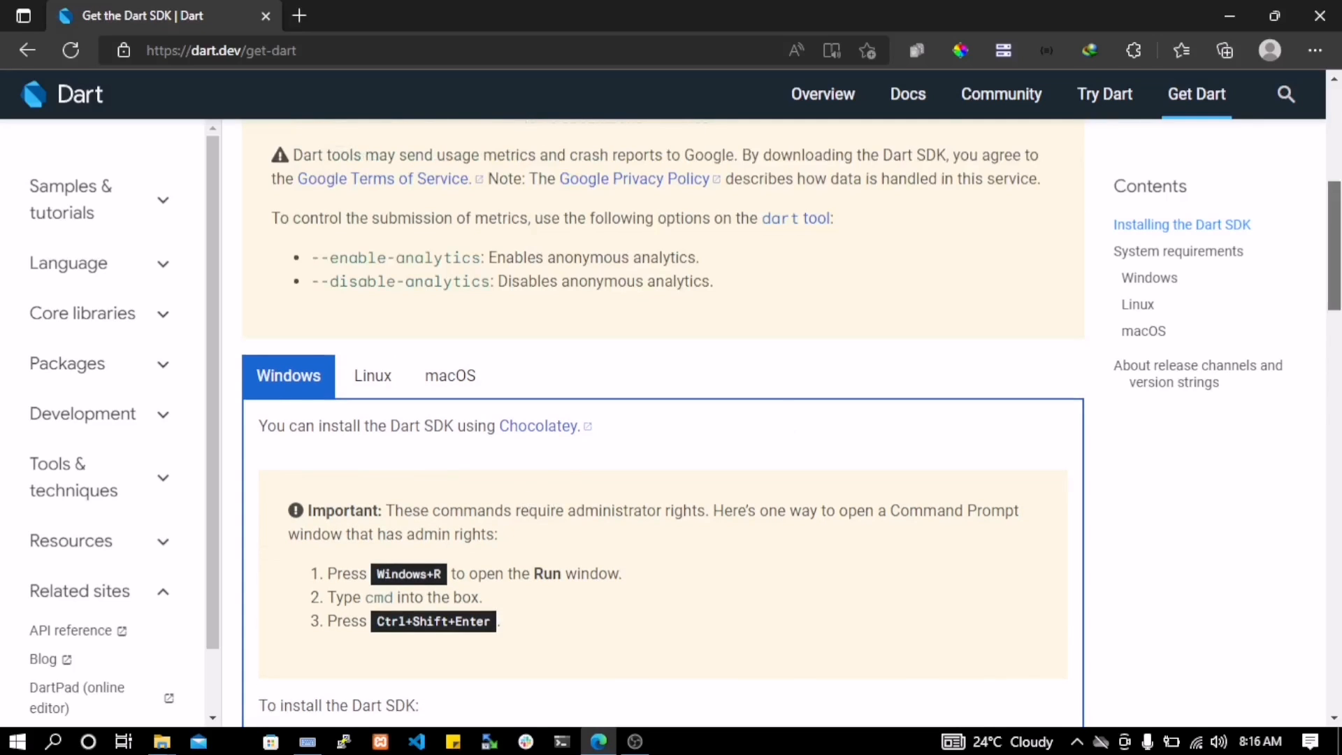
pyautogui.scroll(2, 662, 422)
pyautogui.scroll(-4, 1320, 226)
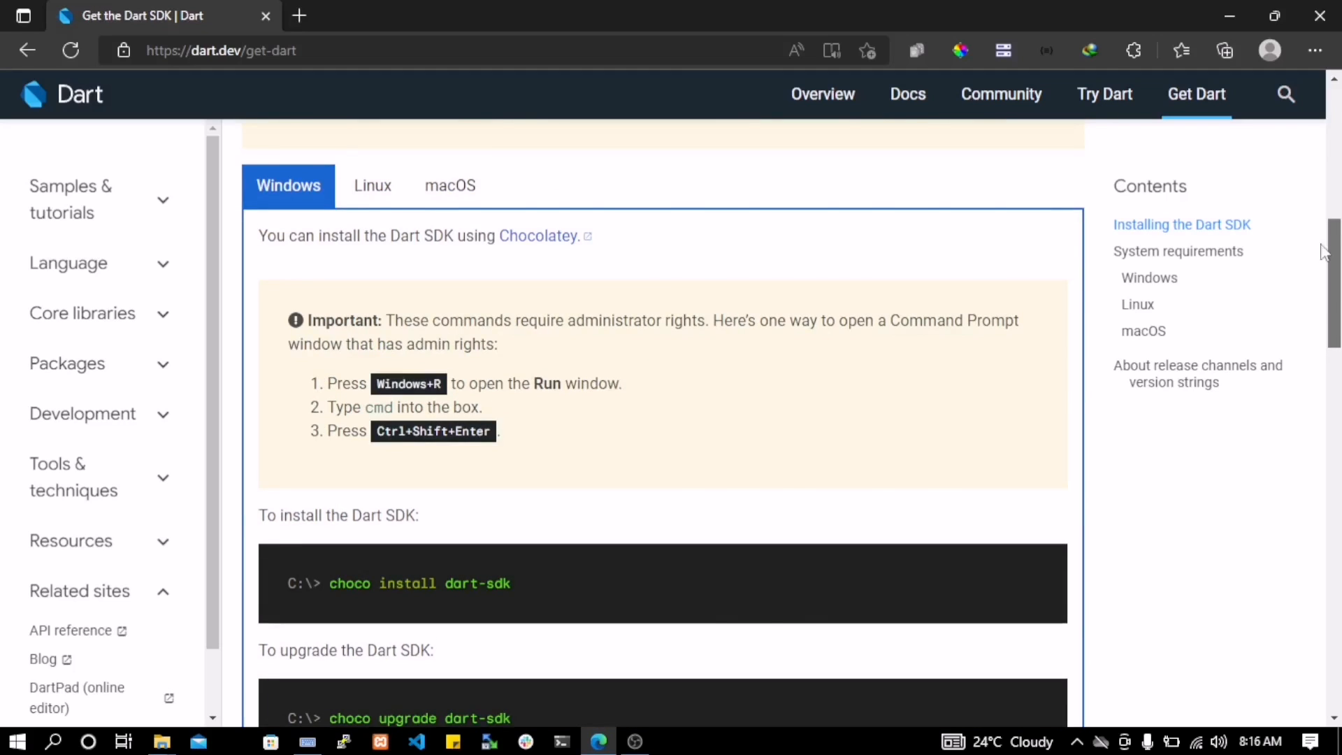
# Open the Dart SDK zip archive page and check the release date of the stable Windows x64 build
pyautogui.scroll(6, 1319, 226)
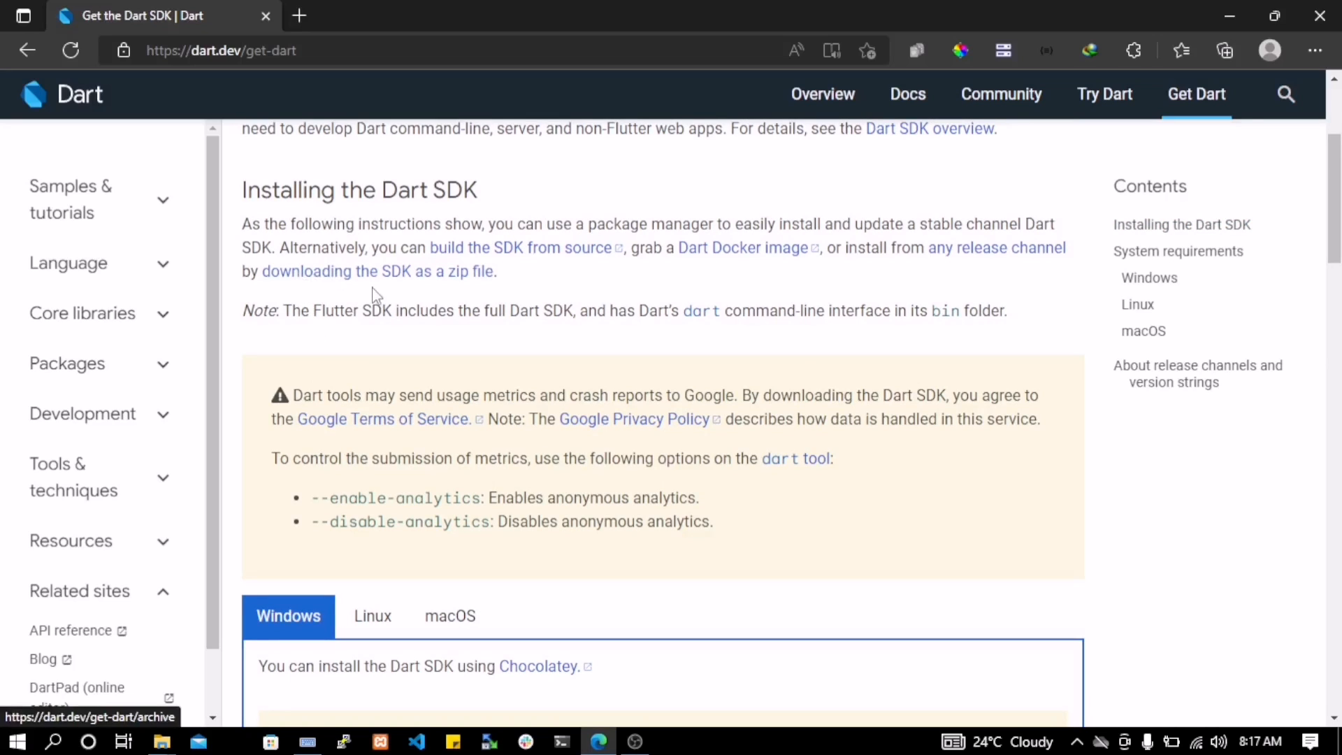
pyautogui.click(431, 279)
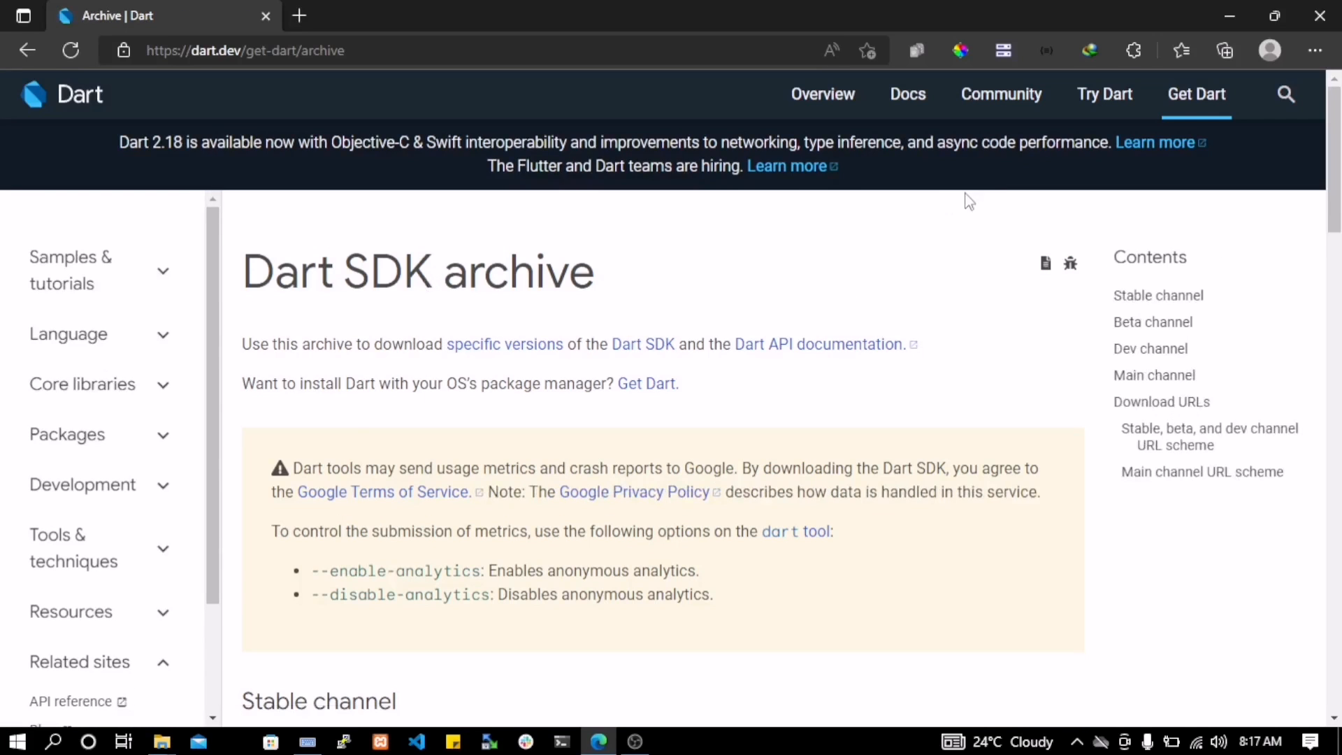
pyautogui.scroll(-5, 663, 422)
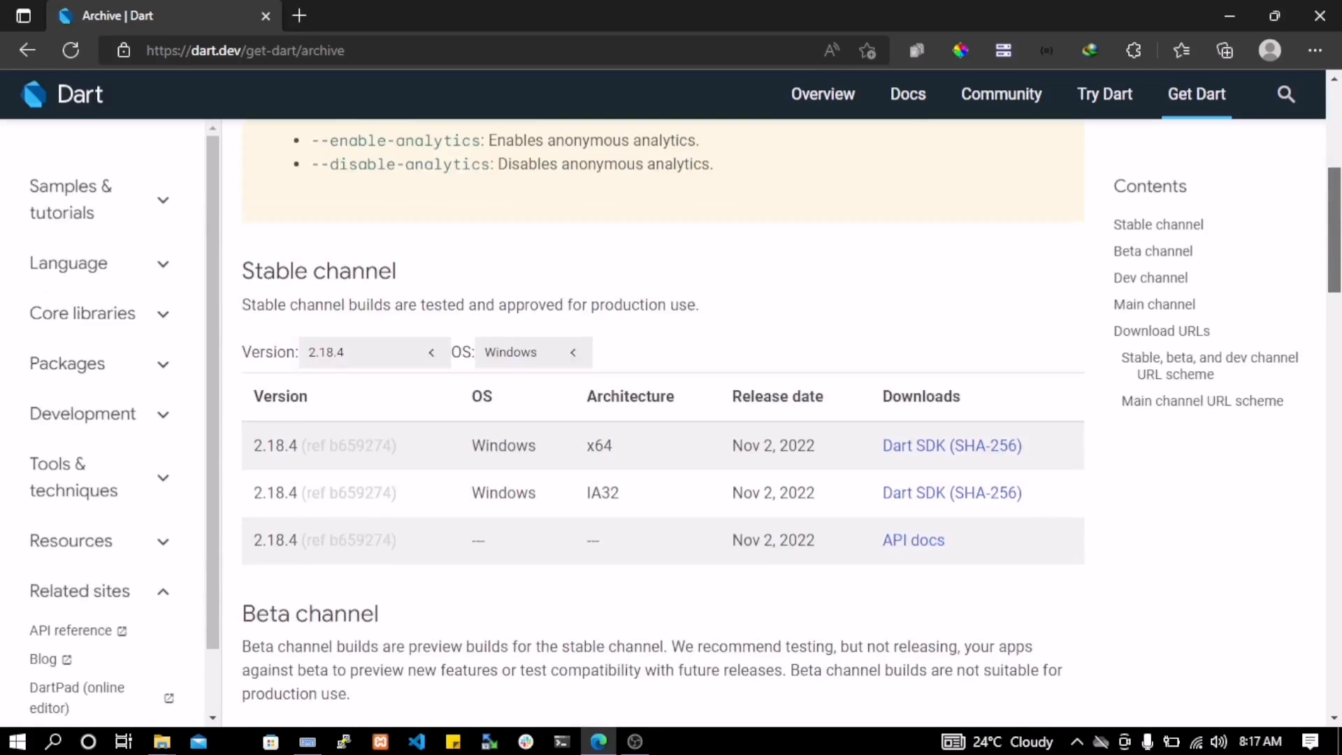
pyautogui.scroll(-1, 662, 422)
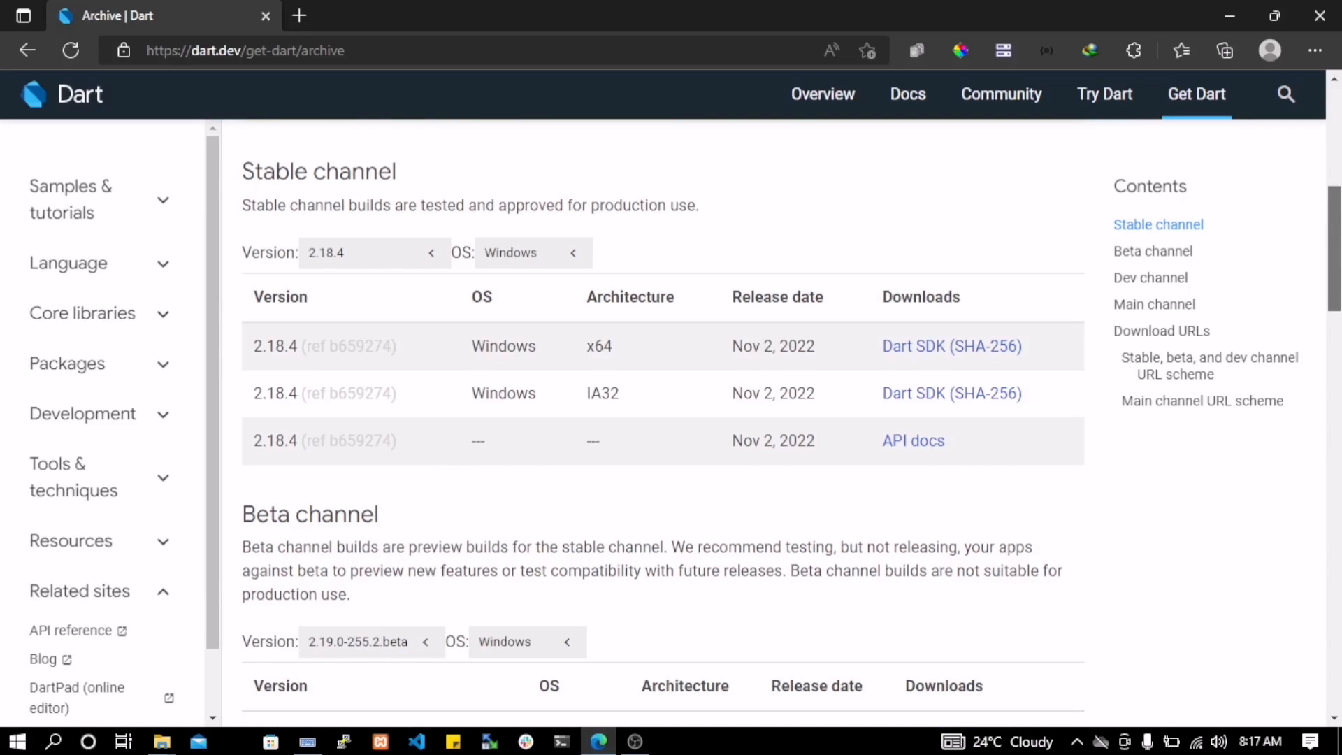
pyautogui.scroll(1, 601, 241)
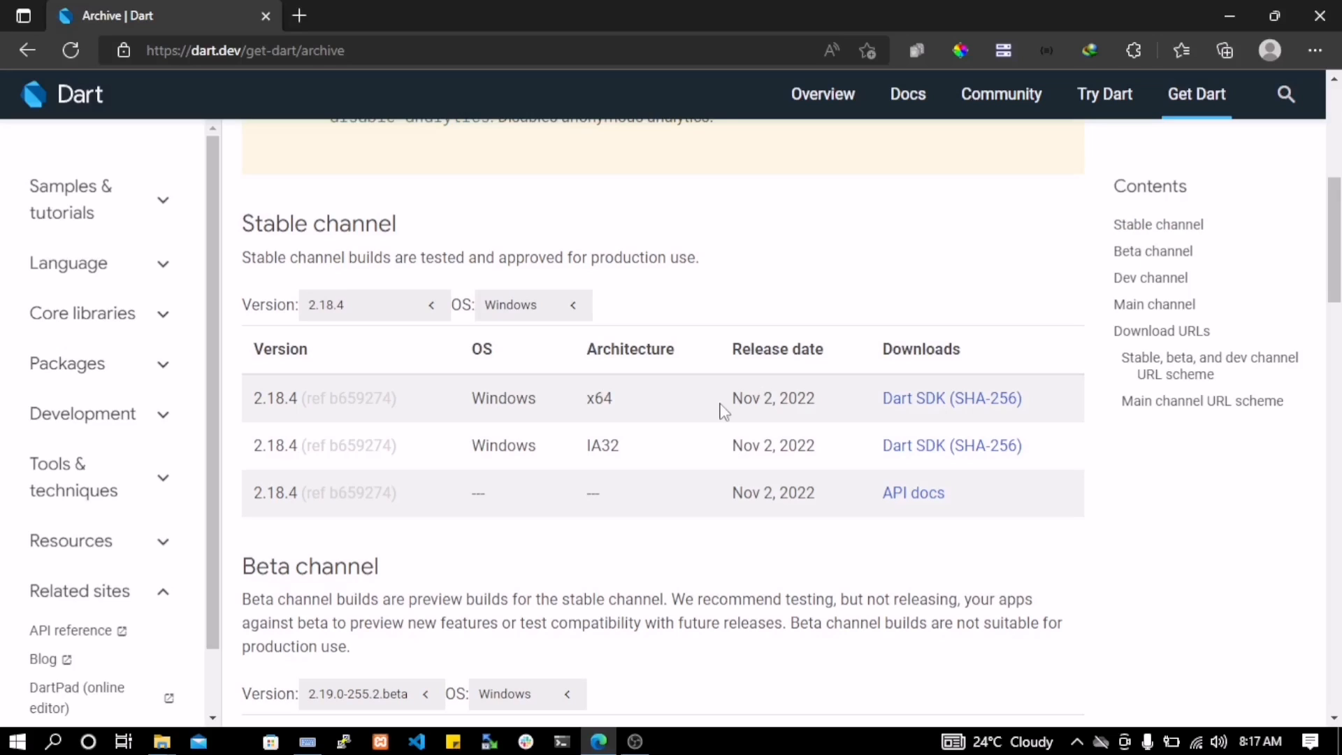
pyautogui.moveTo(734, 397); pyautogui.dragTo(828, 408)
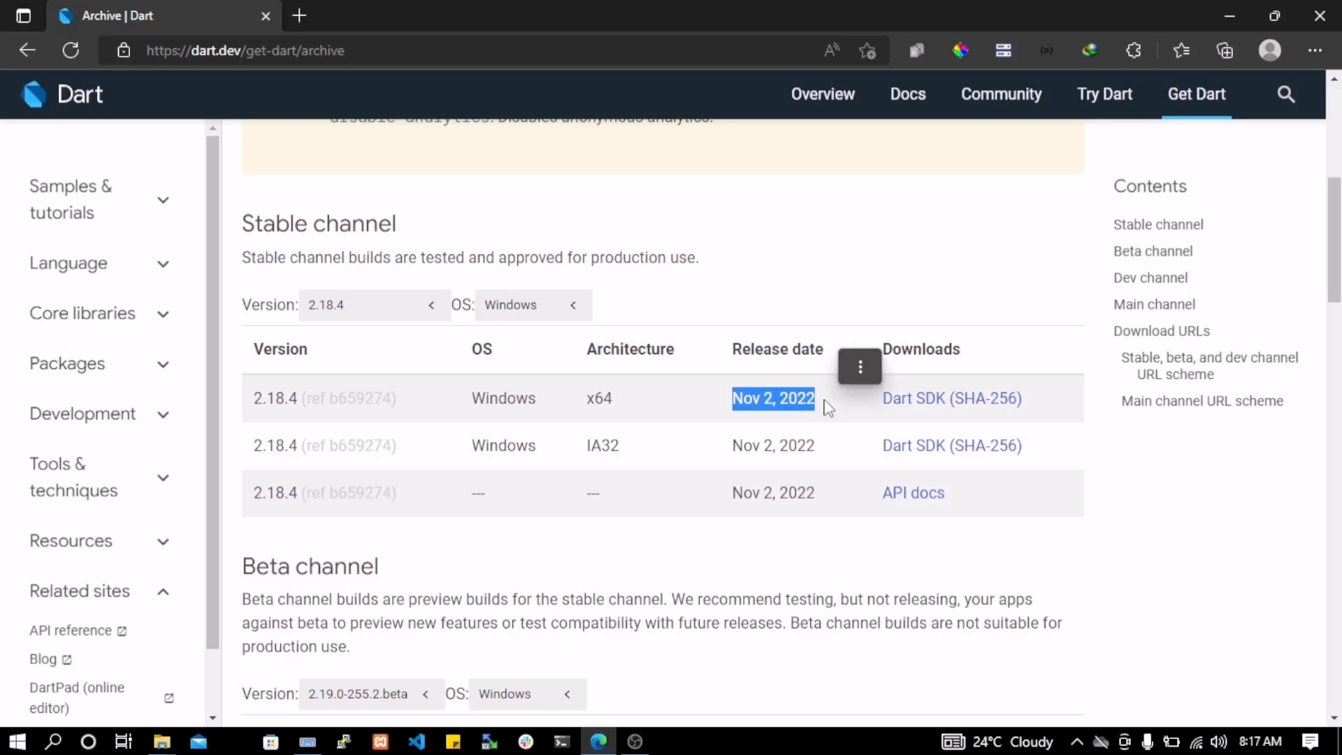
pyautogui.click(769, 269)
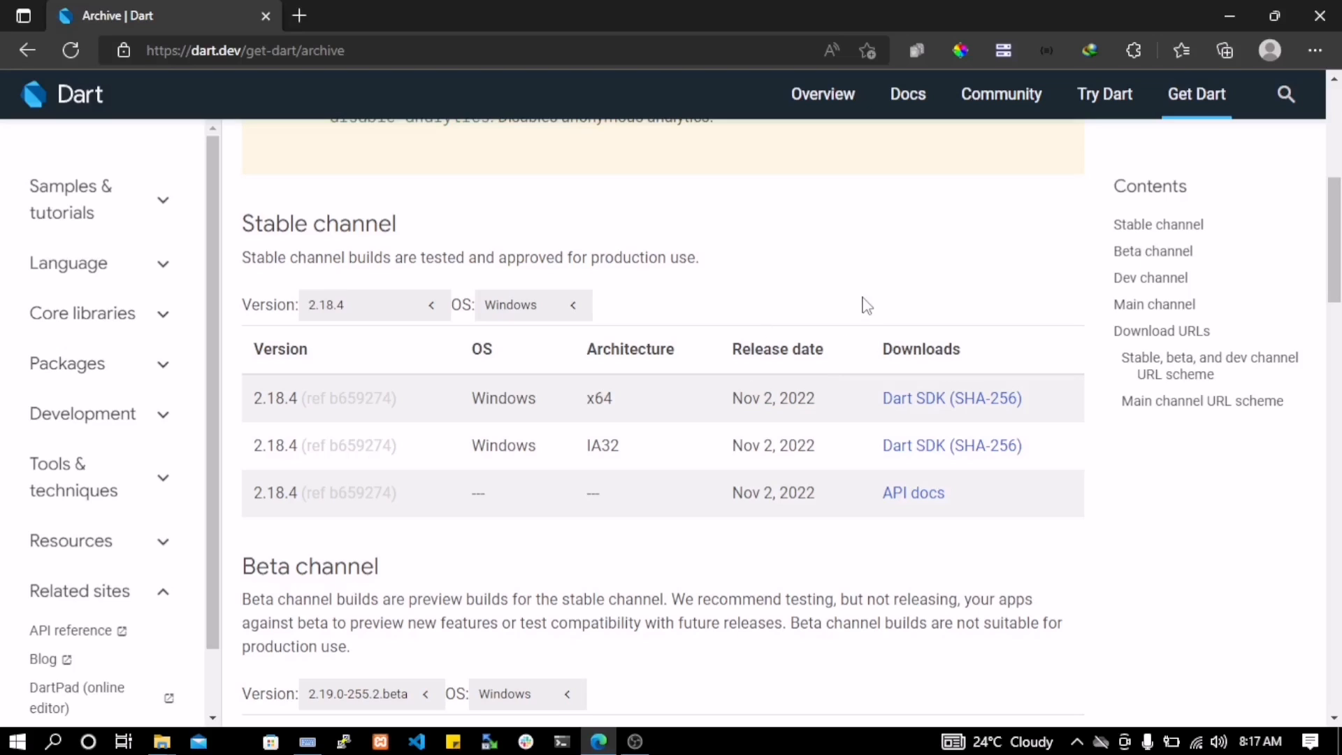
# Start downloading the stable 2.18.4 Dart SDK for Windows x64, accepting the duplicate download, and close the download window
pyautogui.click(901, 405)
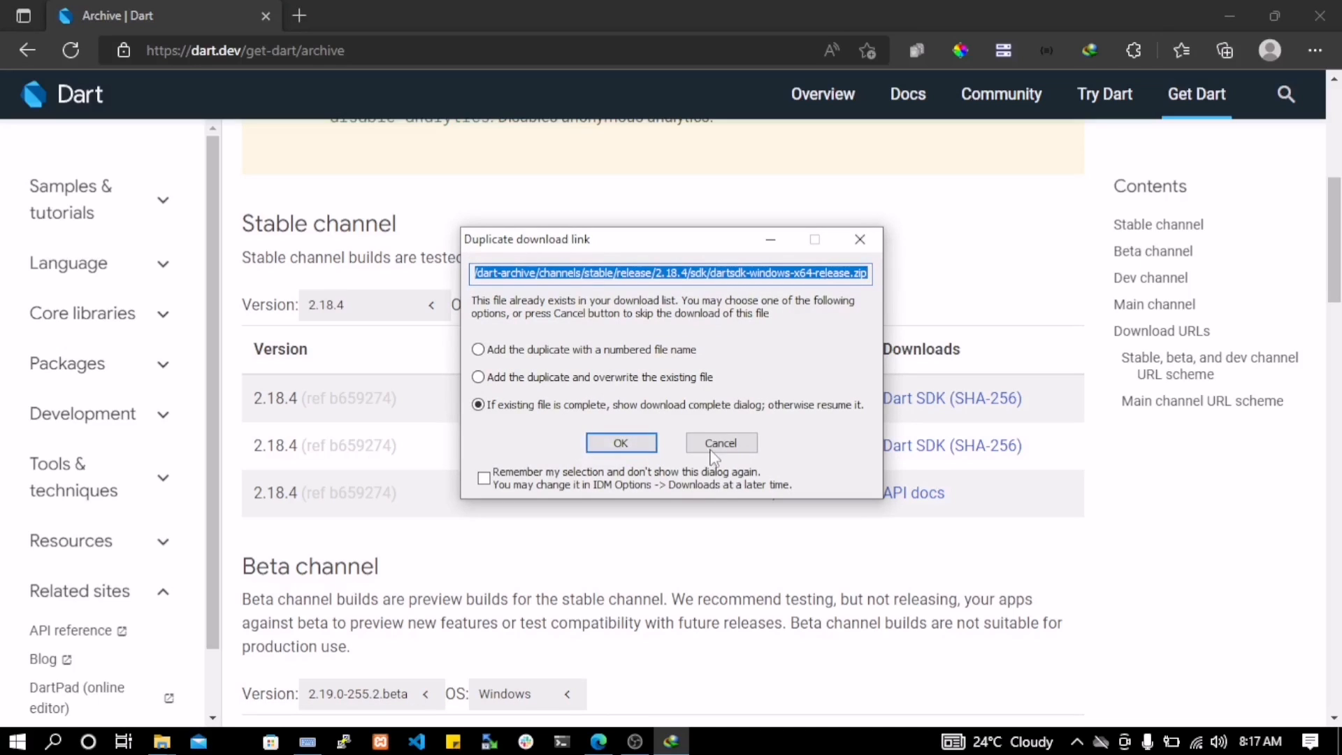
pyautogui.click(620, 442)
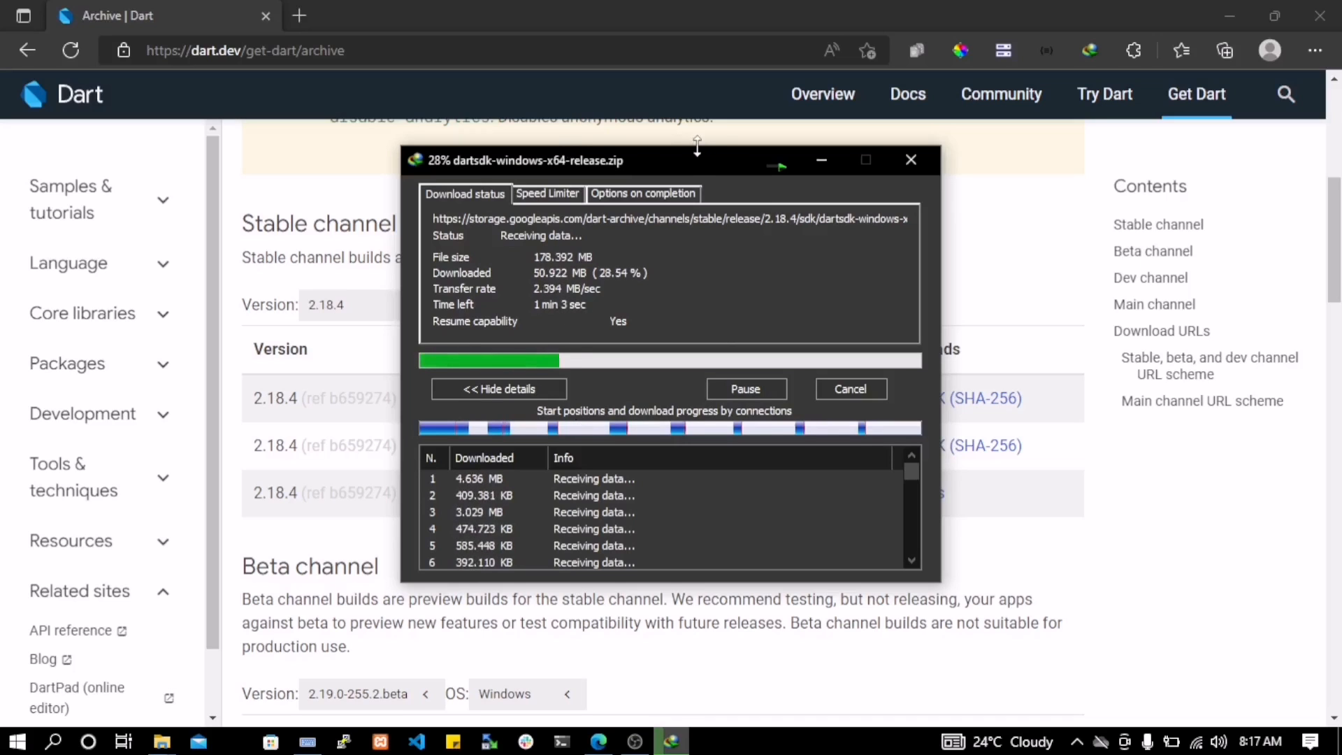
pyautogui.moveTo(694, 152); pyautogui.dragTo(628, 210)
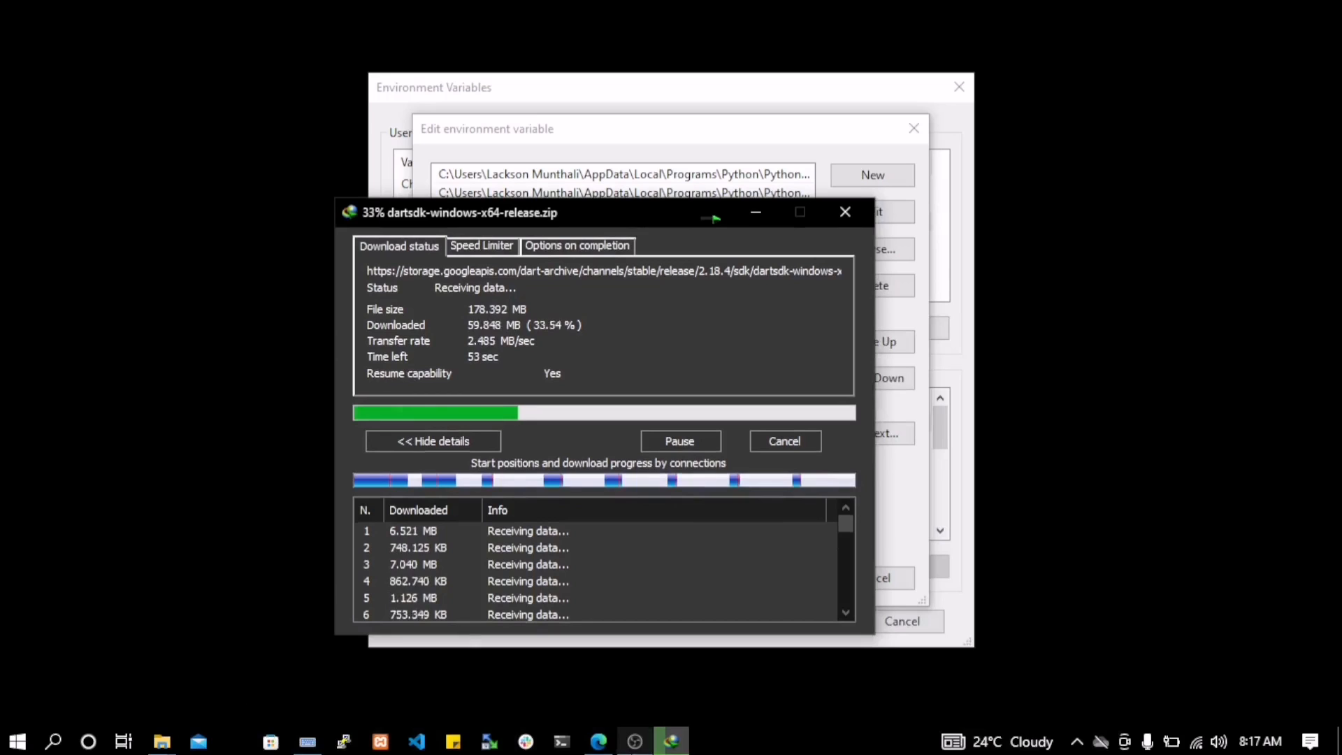
pyautogui.click(599, 741)
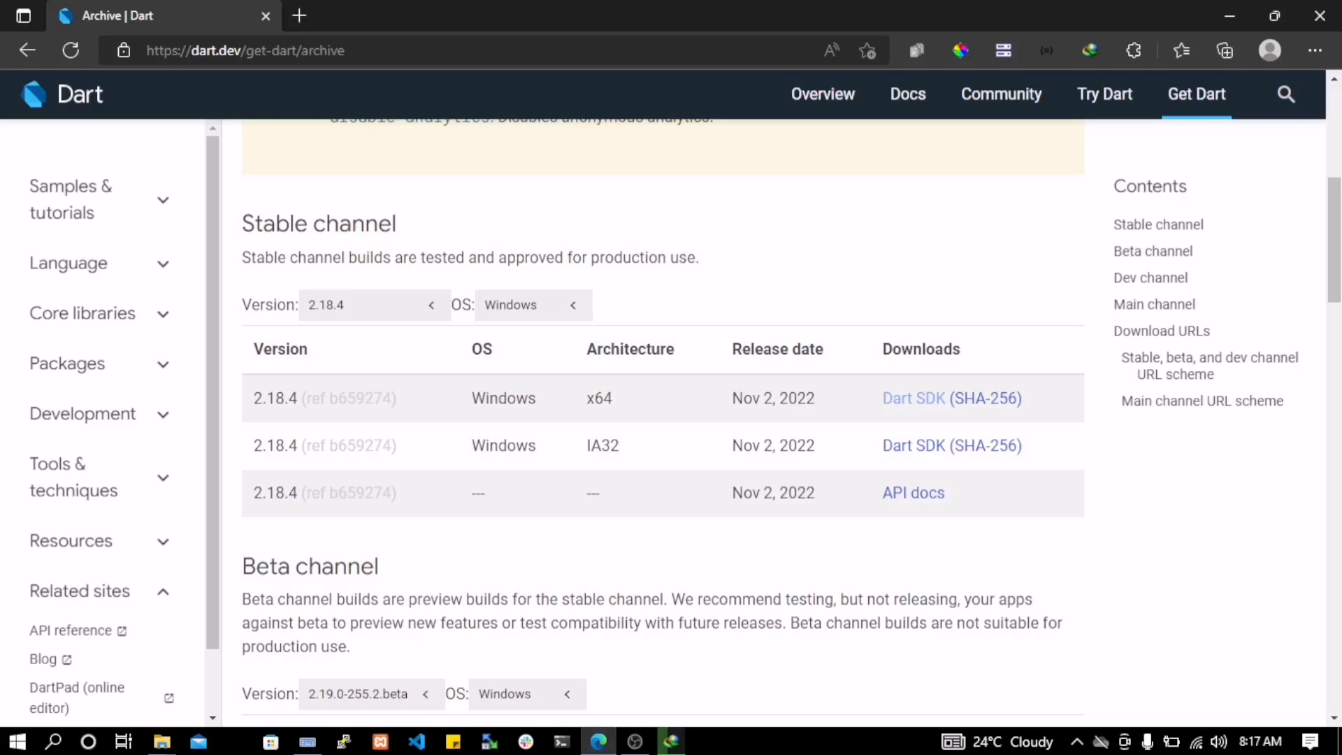
pyautogui.click(670, 741)
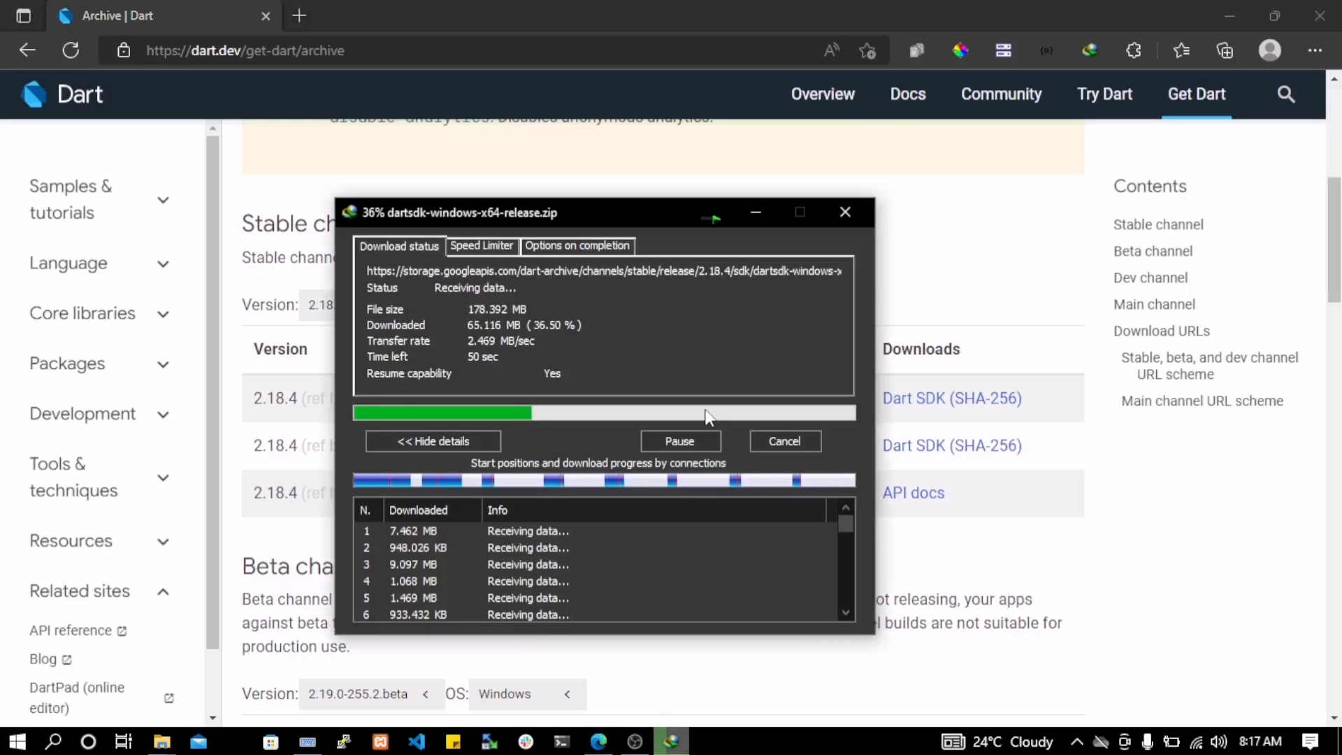
pyautogui.click(835, 215)
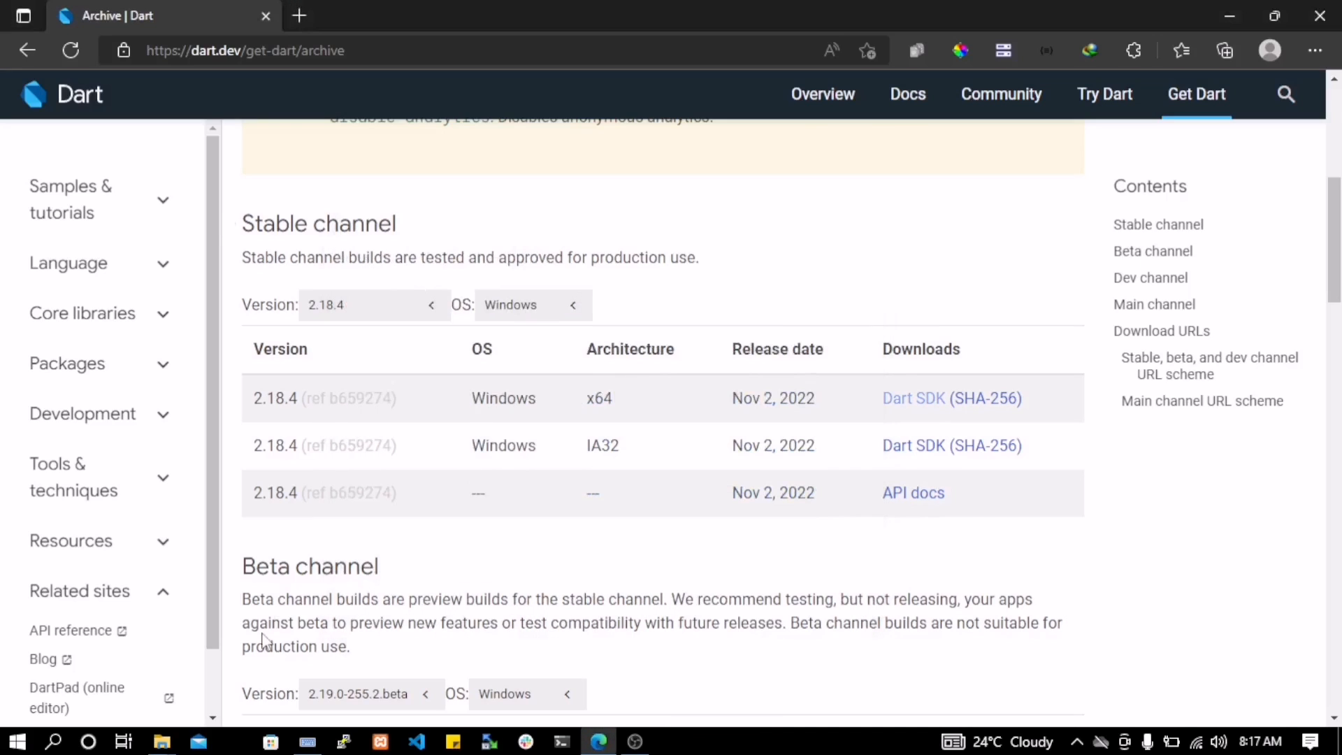
# Extract the dart-sdk folder from the dartsdk-windows-x64-release archive into the PLP folder on drive D
pyautogui.moveTo(160, 745)
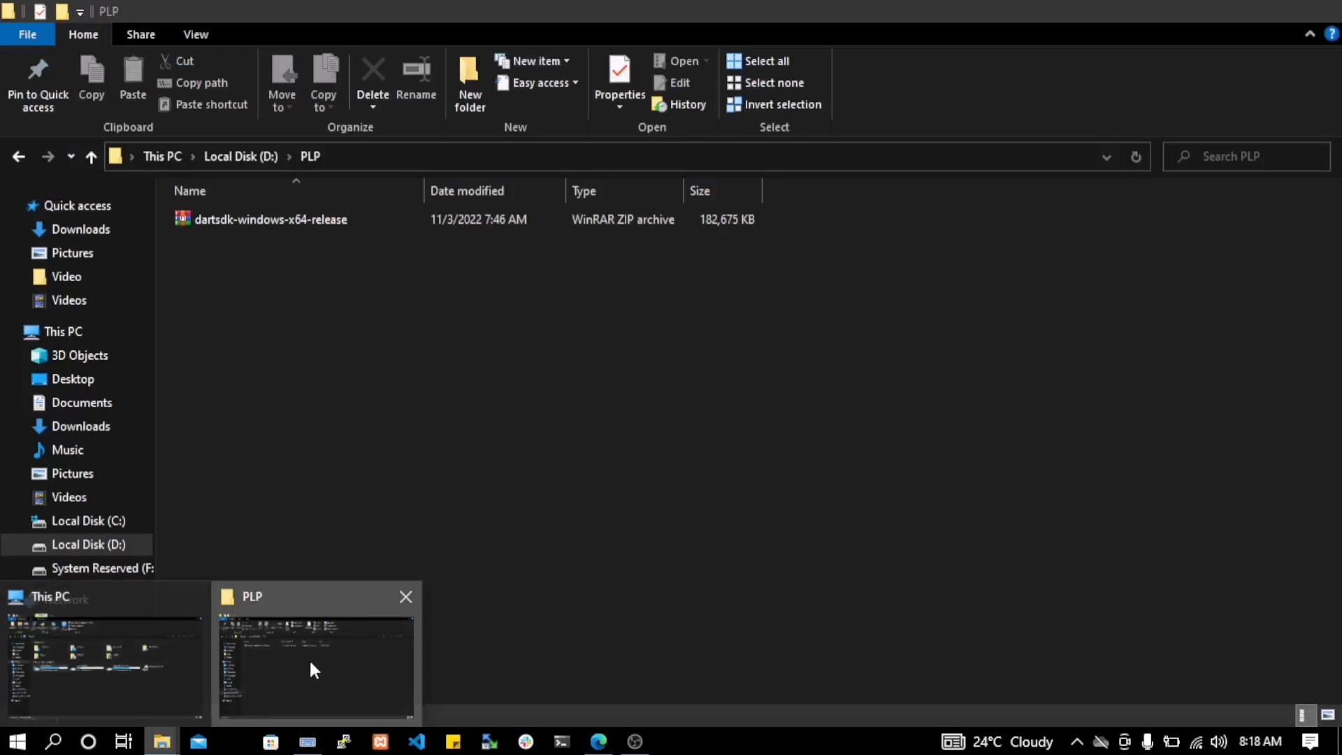
pyautogui.click(310, 663)
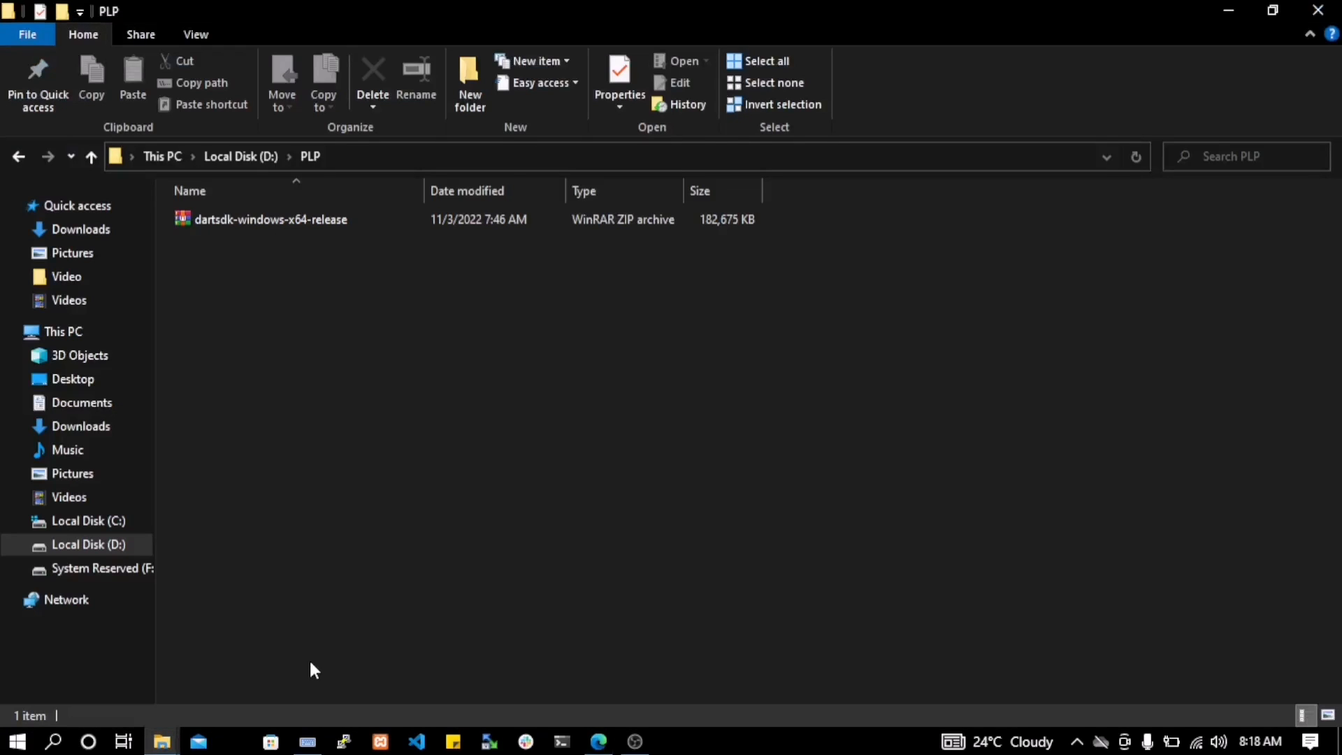
pyautogui.rightClick(275, 221)
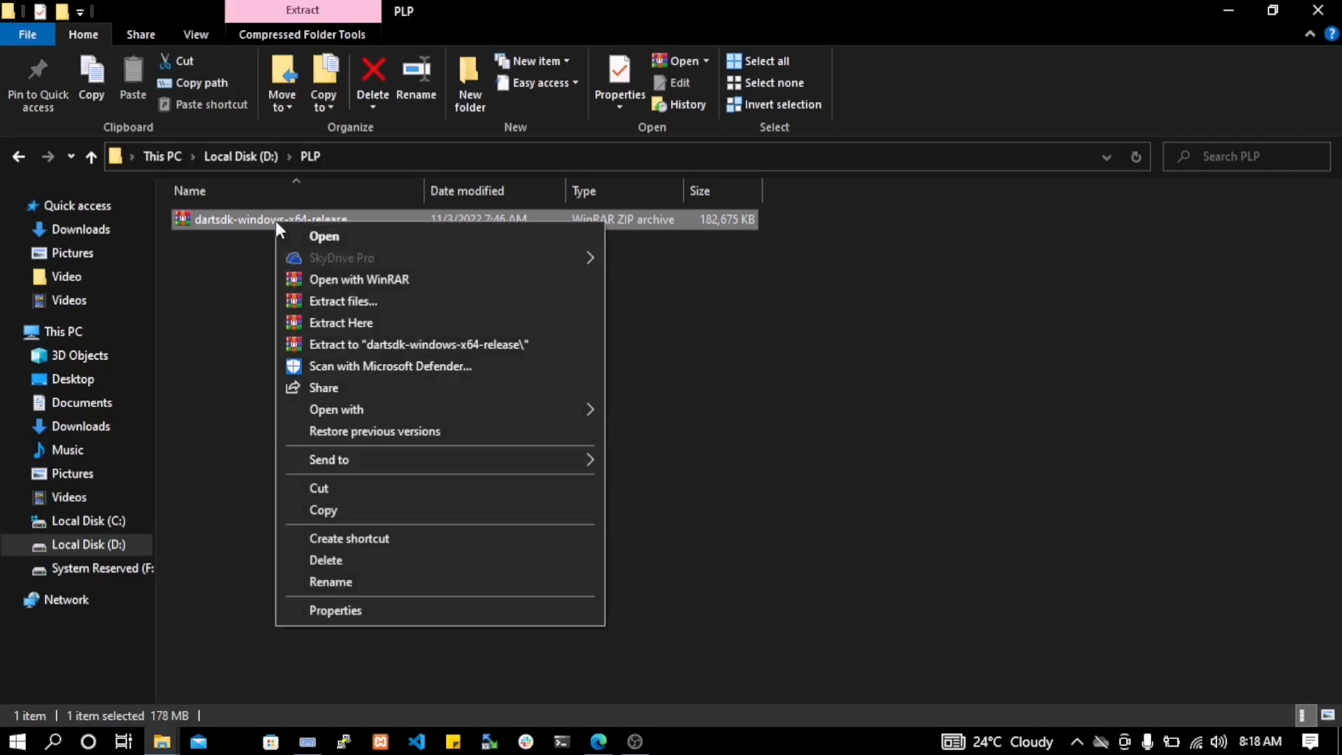
pyautogui.click(325, 236)
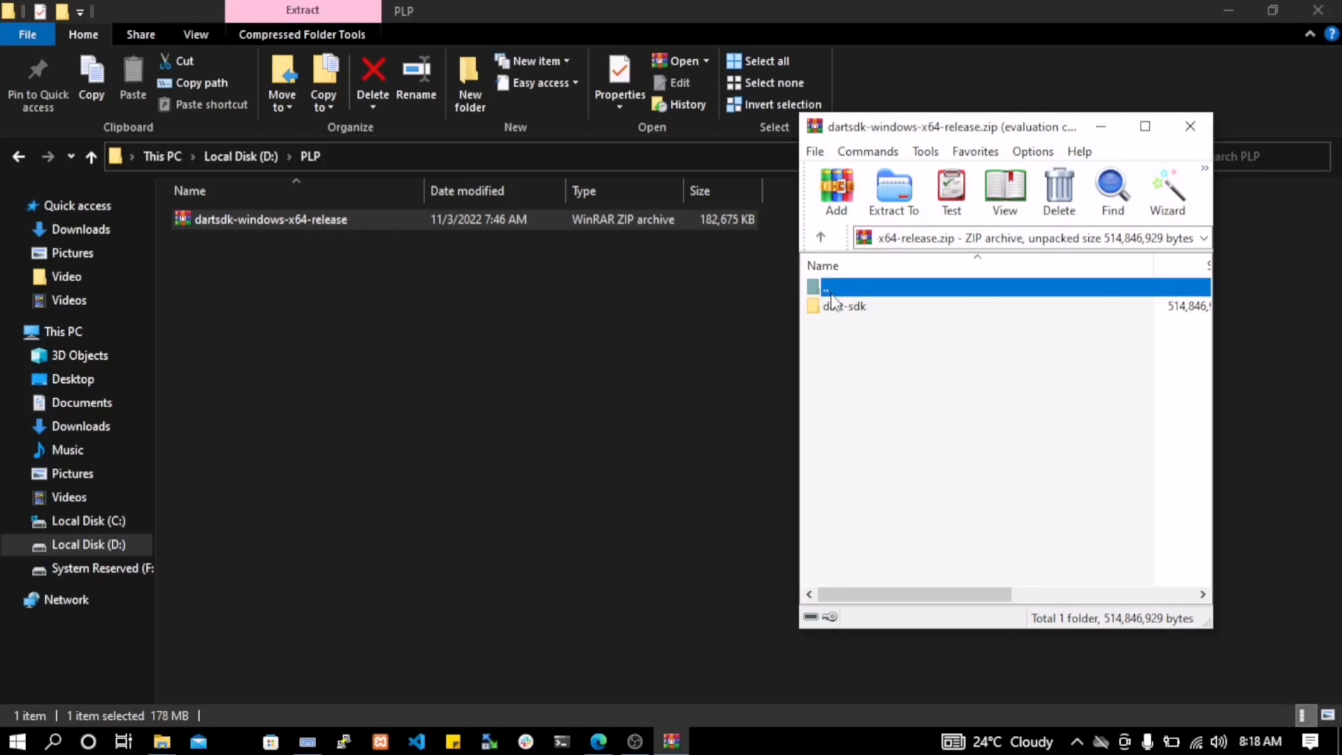
pyautogui.click(1111, 386)
pyautogui.moveTo(852, 318); pyautogui.dragTo(412, 427)
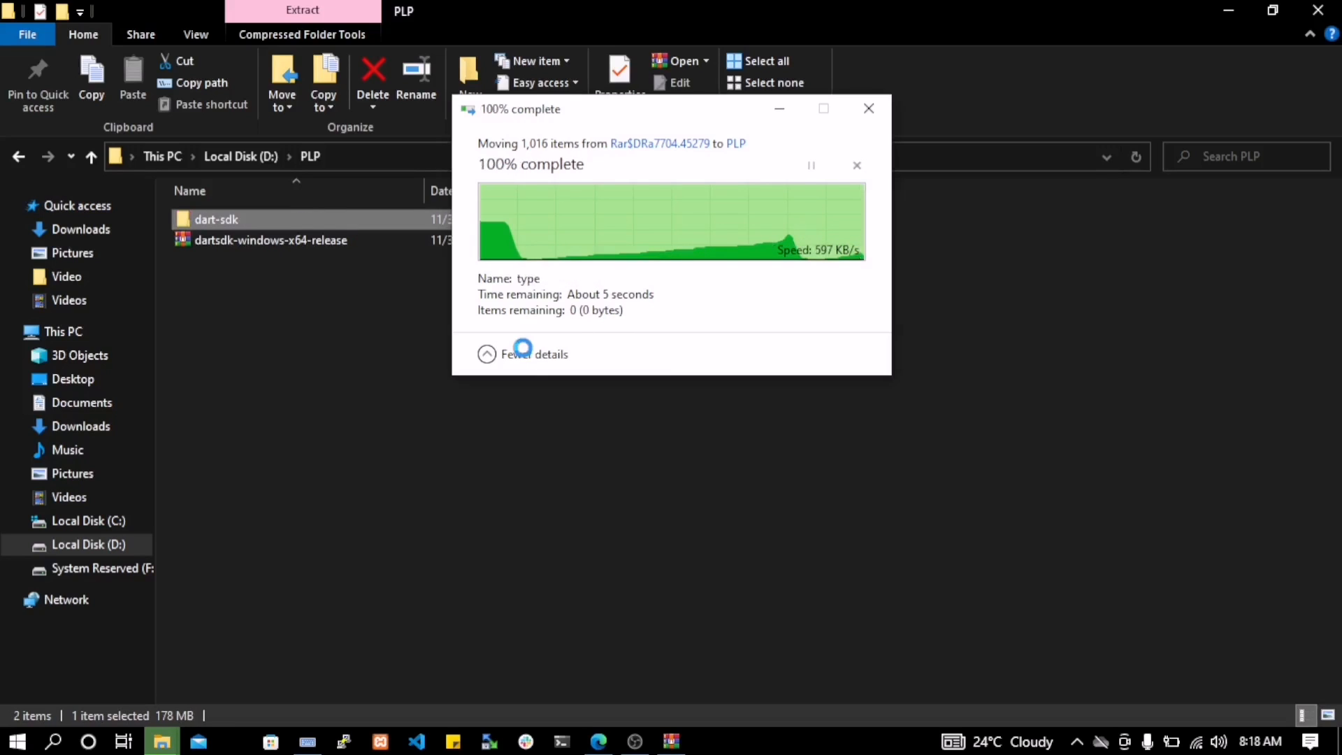
# Move the dart-sdk folder from the PLP folder to the root of Local Disk (C:)
pyautogui.rightClick(223, 215)
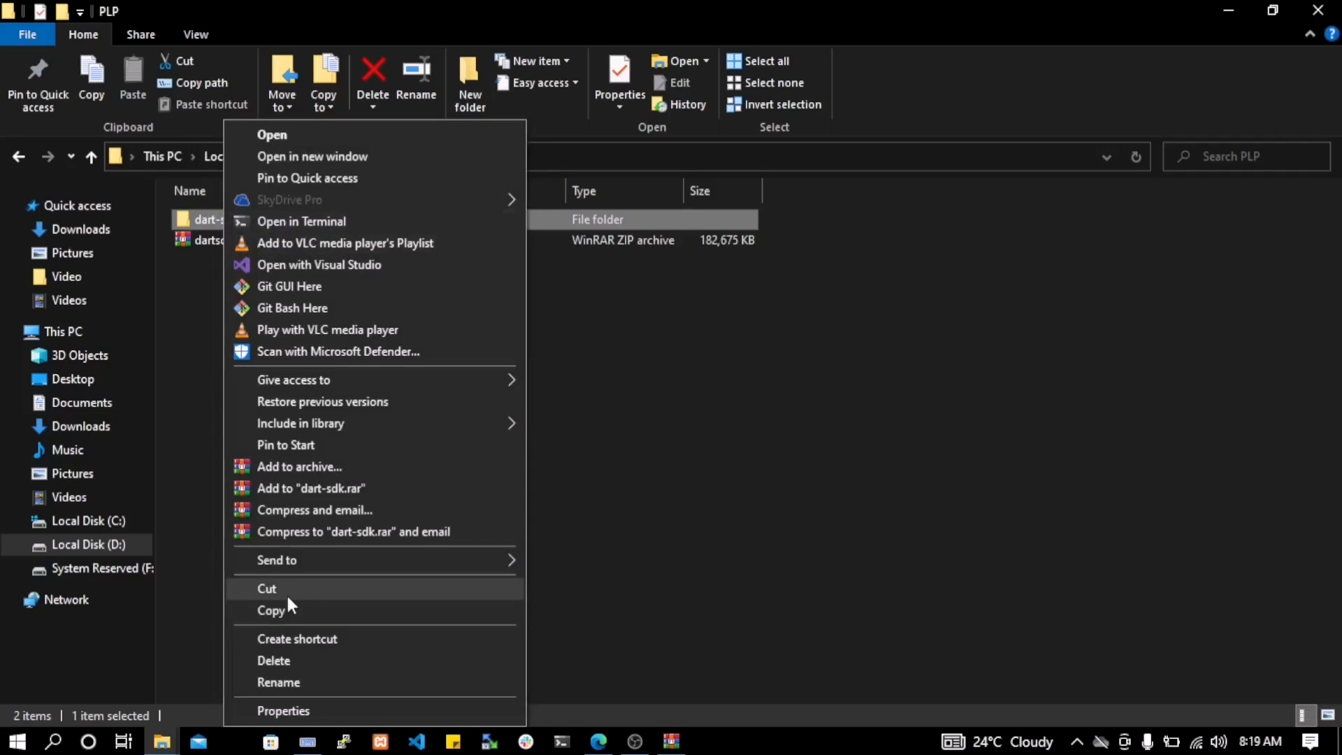
pyautogui.click(289, 606)
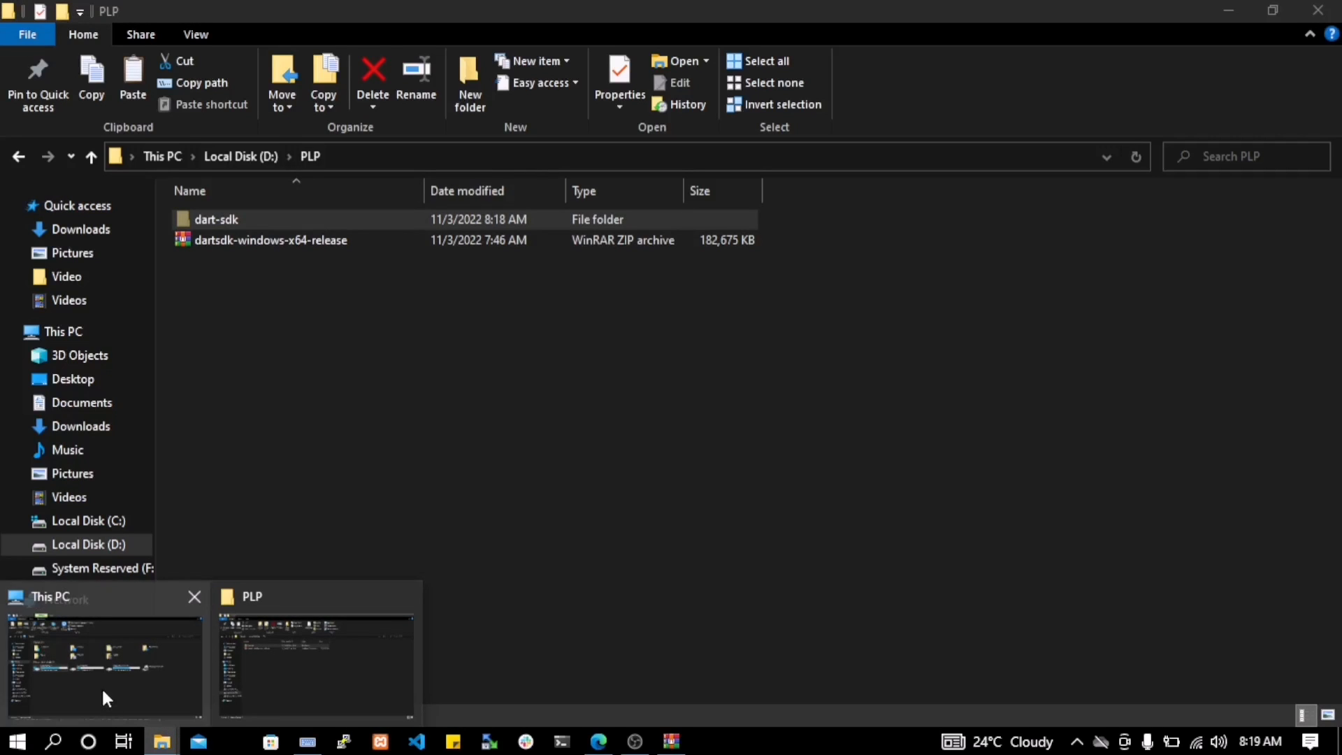
pyautogui.click(102, 686)
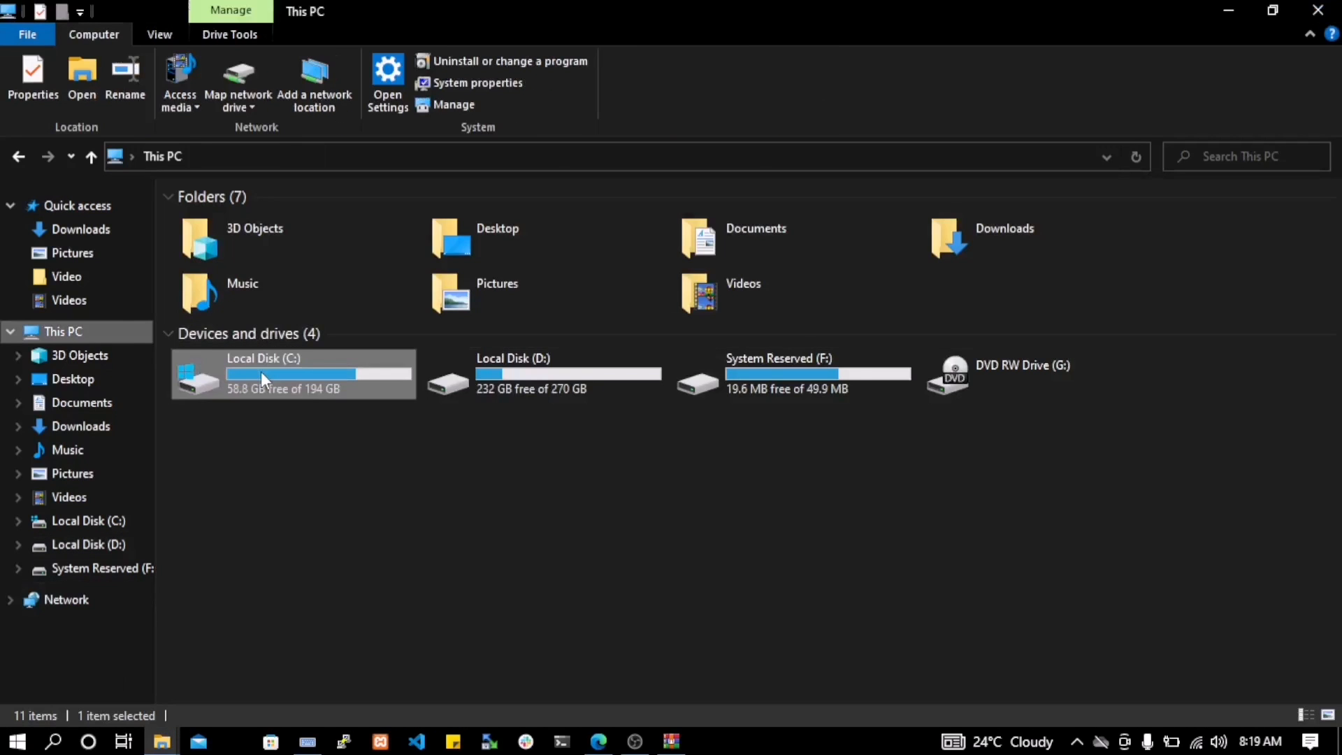
pyautogui.doubleClick(261, 371)
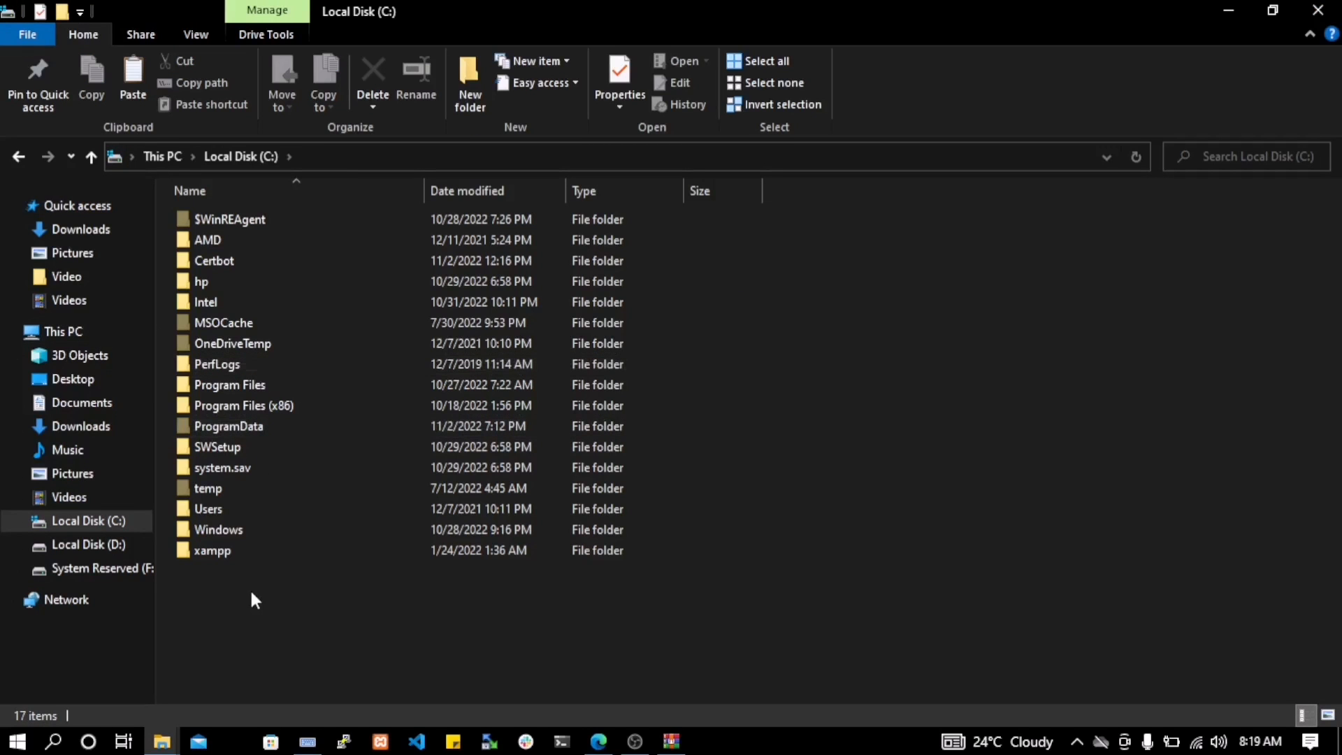
pyautogui.rightClick(250, 615)
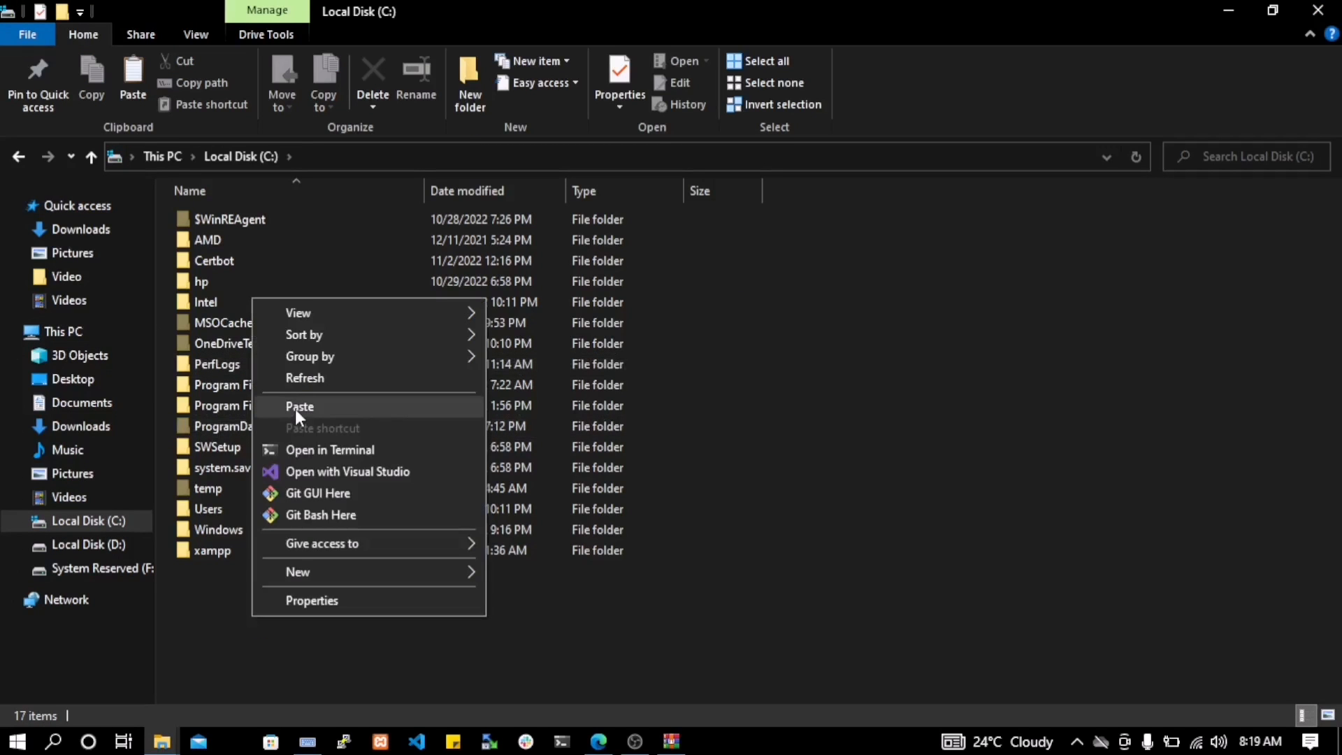
pyautogui.click(295, 407)
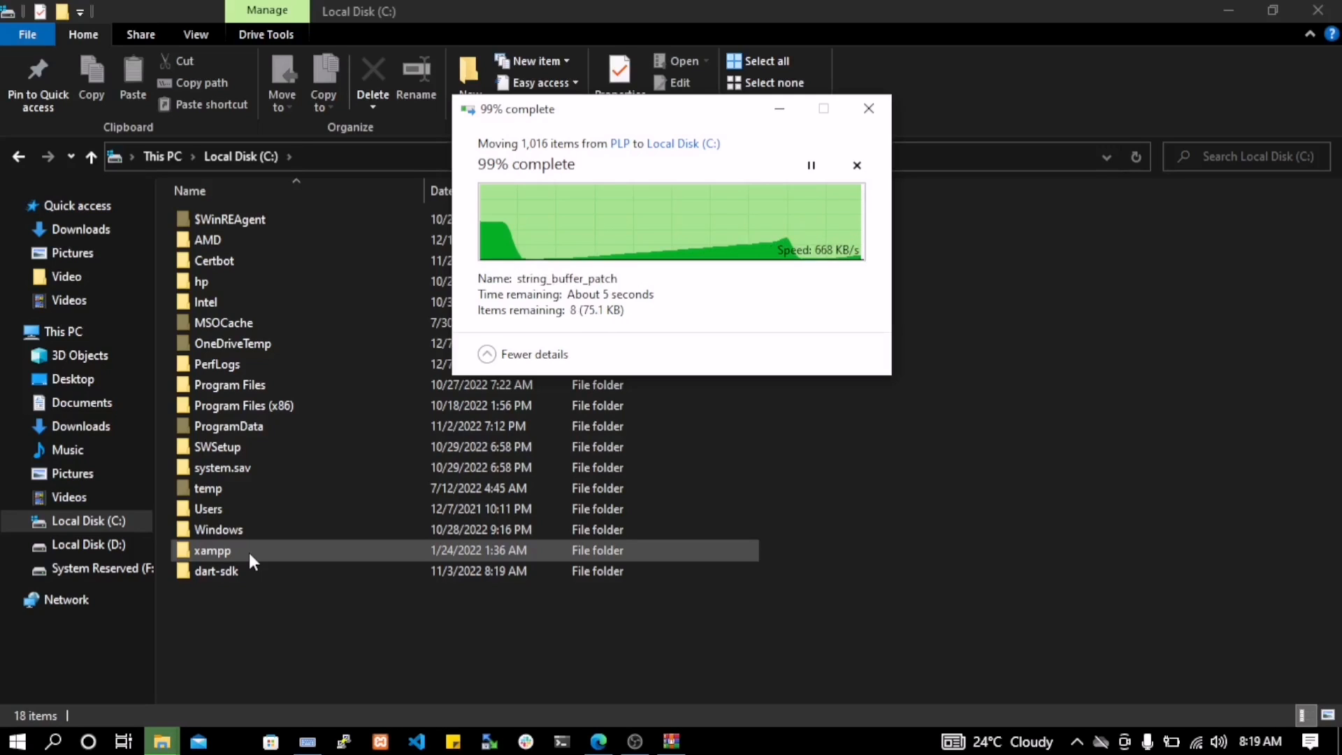
# Open the bin folder inside dart-sdk on drive C and copy its full path, C:\dart-sdk\bin
pyautogui.click(265, 570)
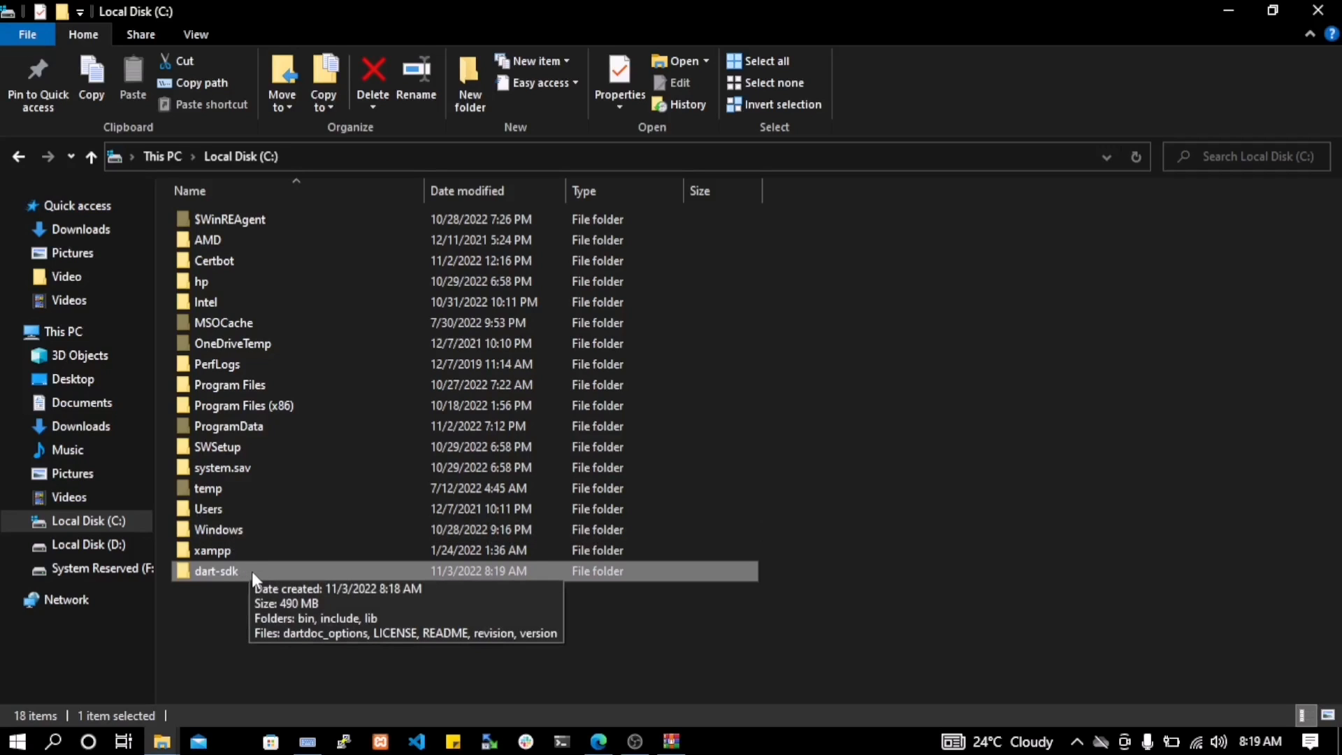
pyautogui.doubleClick(252, 572)
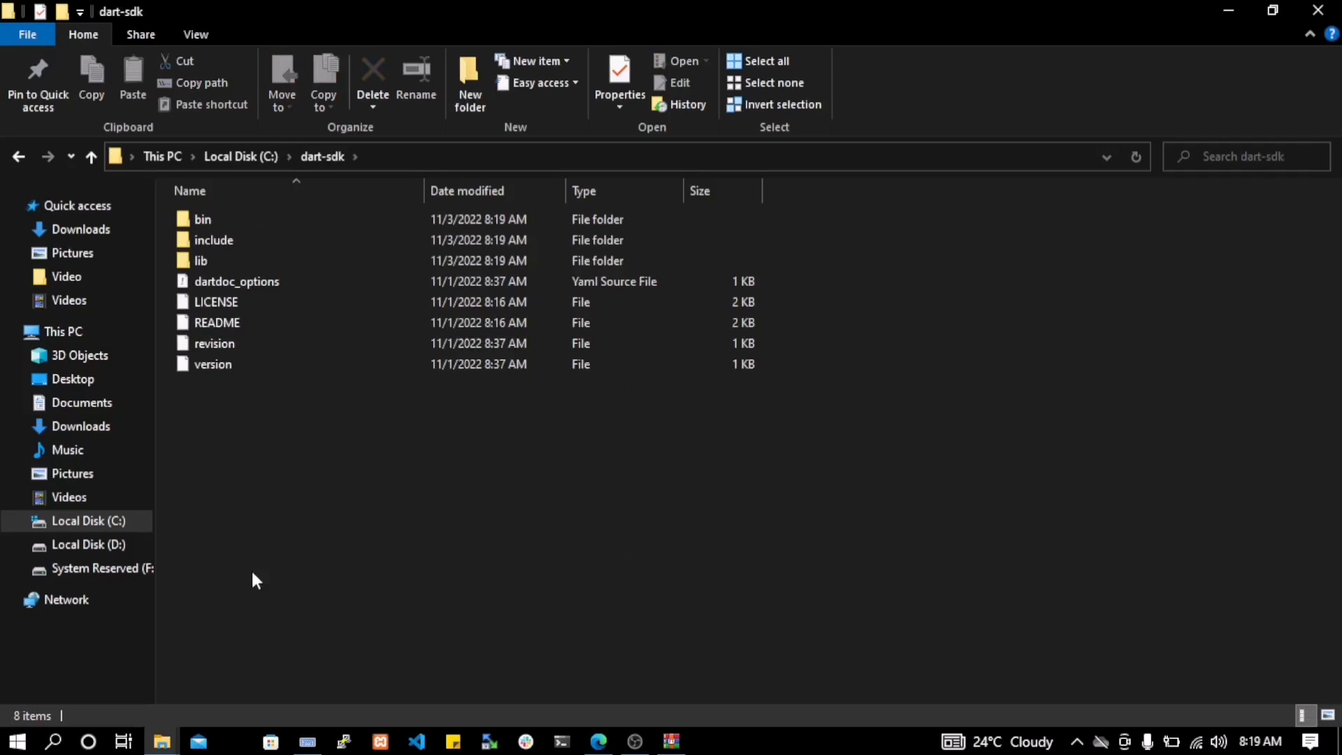
pyautogui.doubleClick(201, 220)
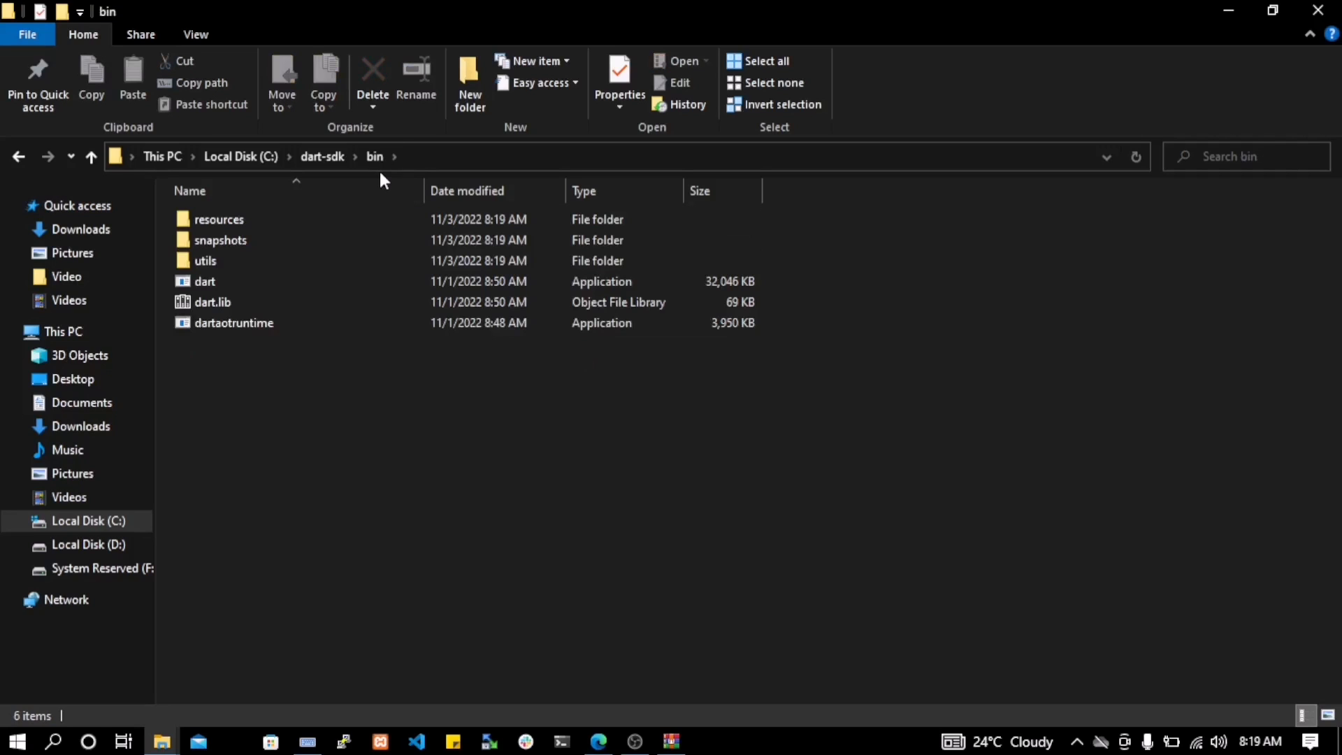
pyautogui.click(422, 155)
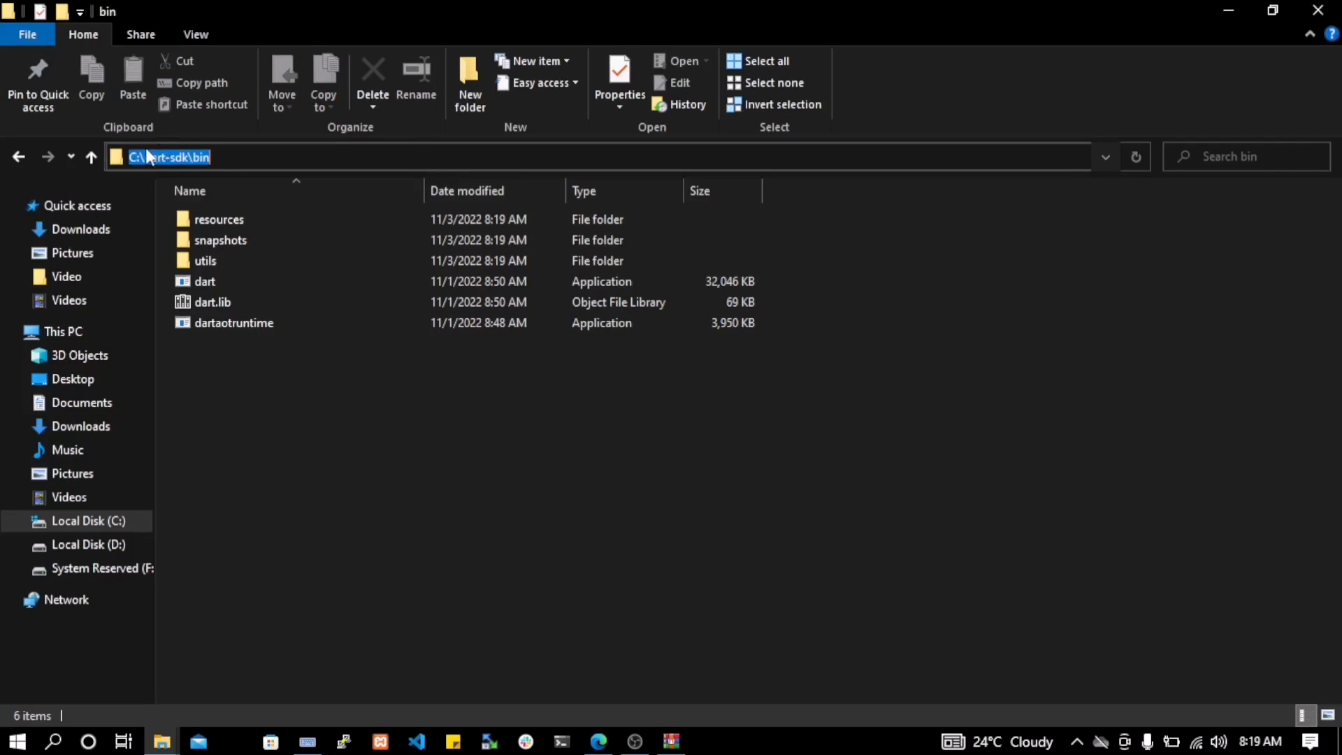
pyautogui.click(293, 475)
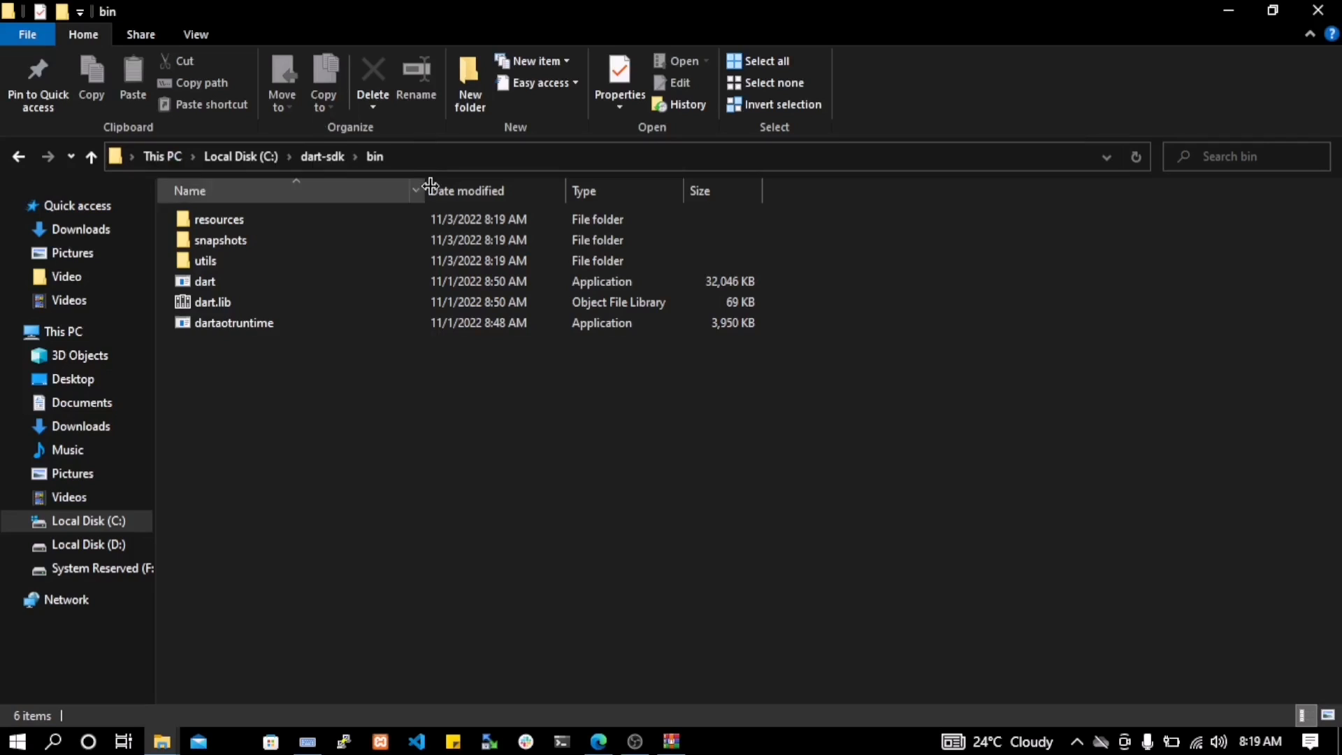
pyautogui.click(413, 152)
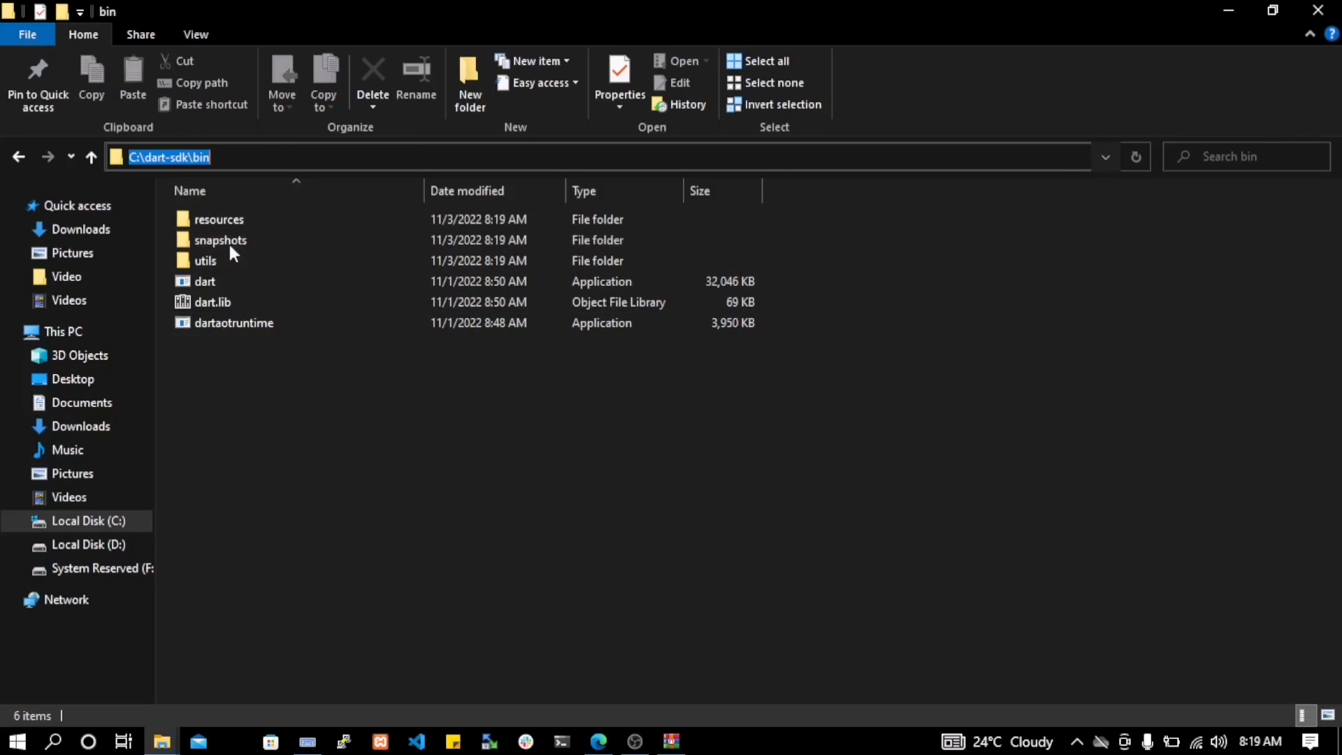
pyautogui.rightClick(195, 157)
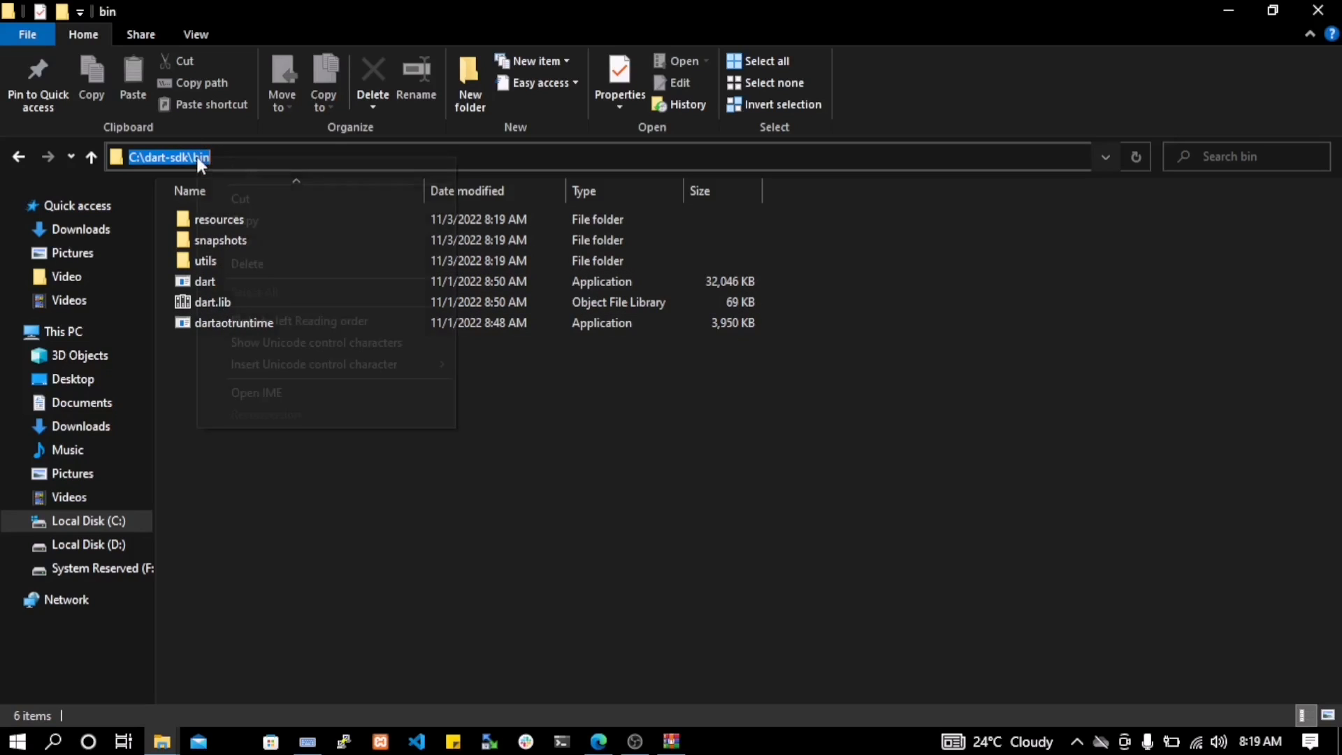
pyautogui.click(250, 220)
pyautogui.click(322, 514)
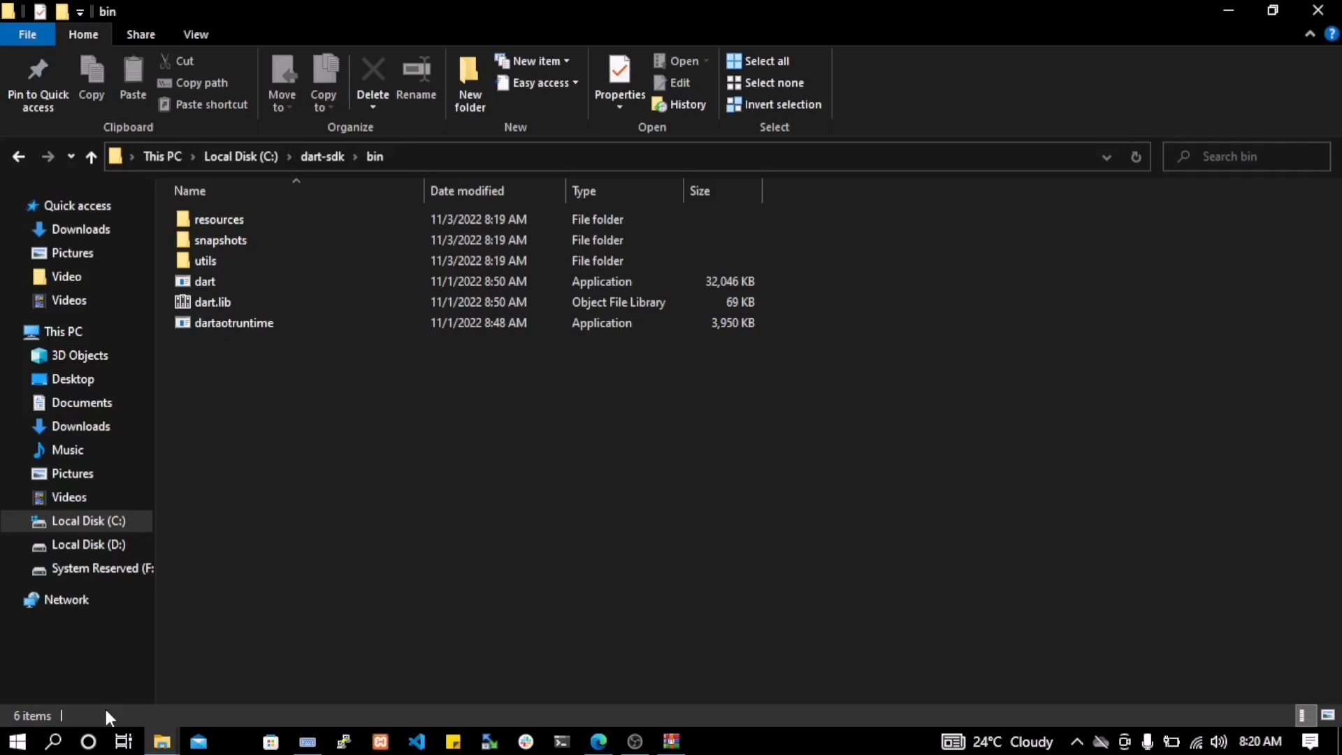
# Search Windows for "edit envi" and open the environment variables settings for your account
pyautogui.click(53, 741)
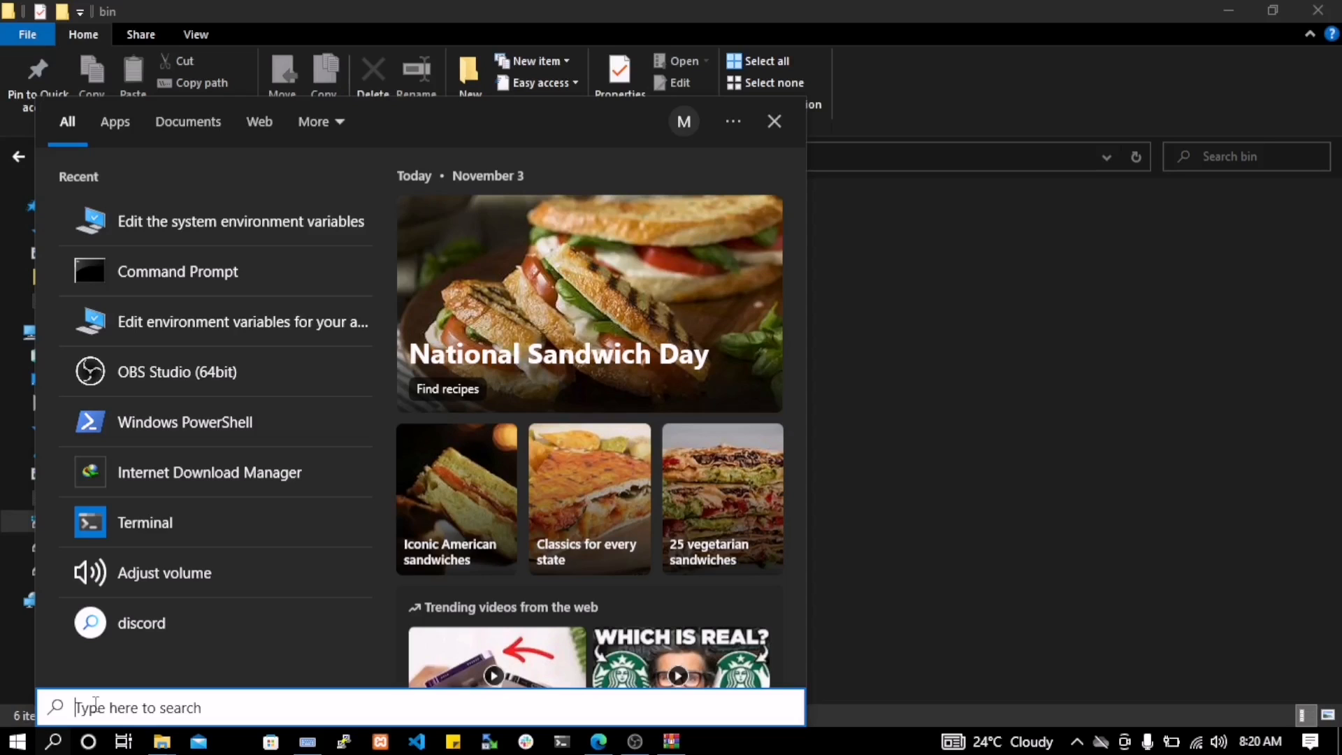
pyautogui.write('en')
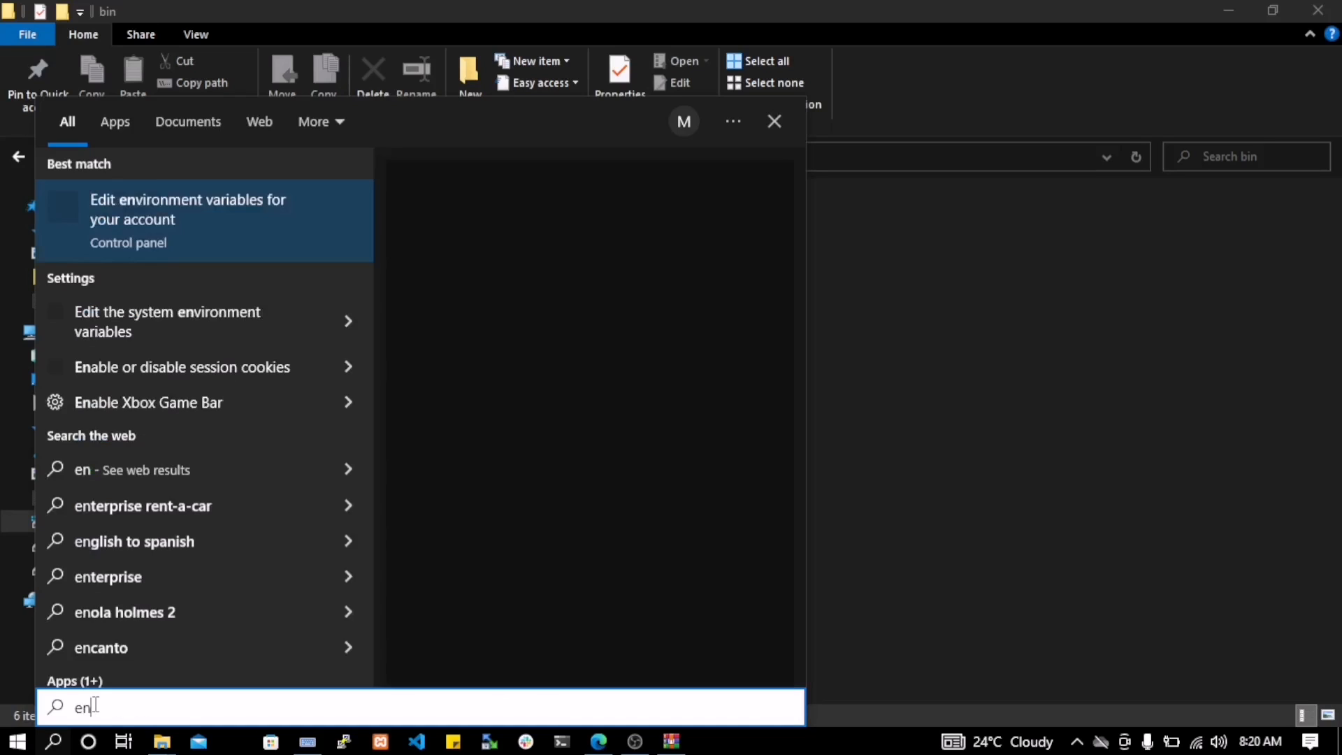
pyautogui.write('virom')
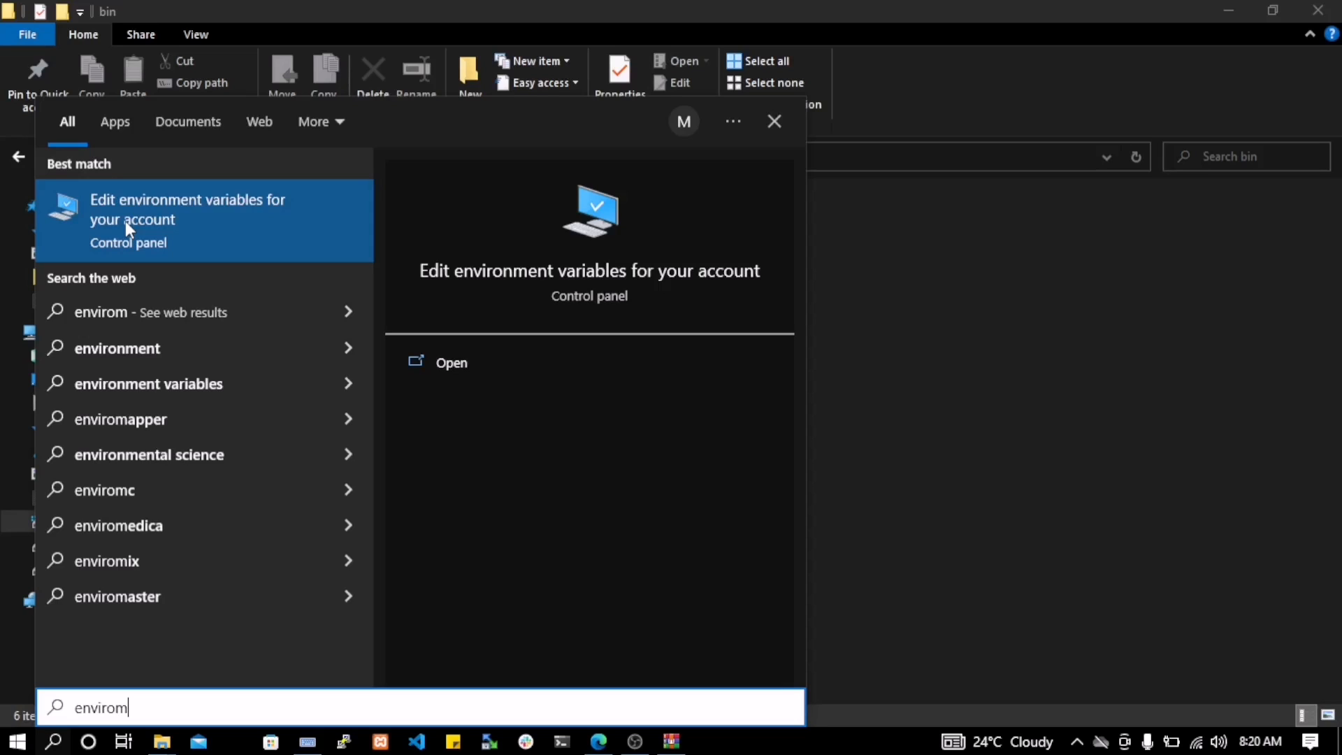
pyautogui.write('en')
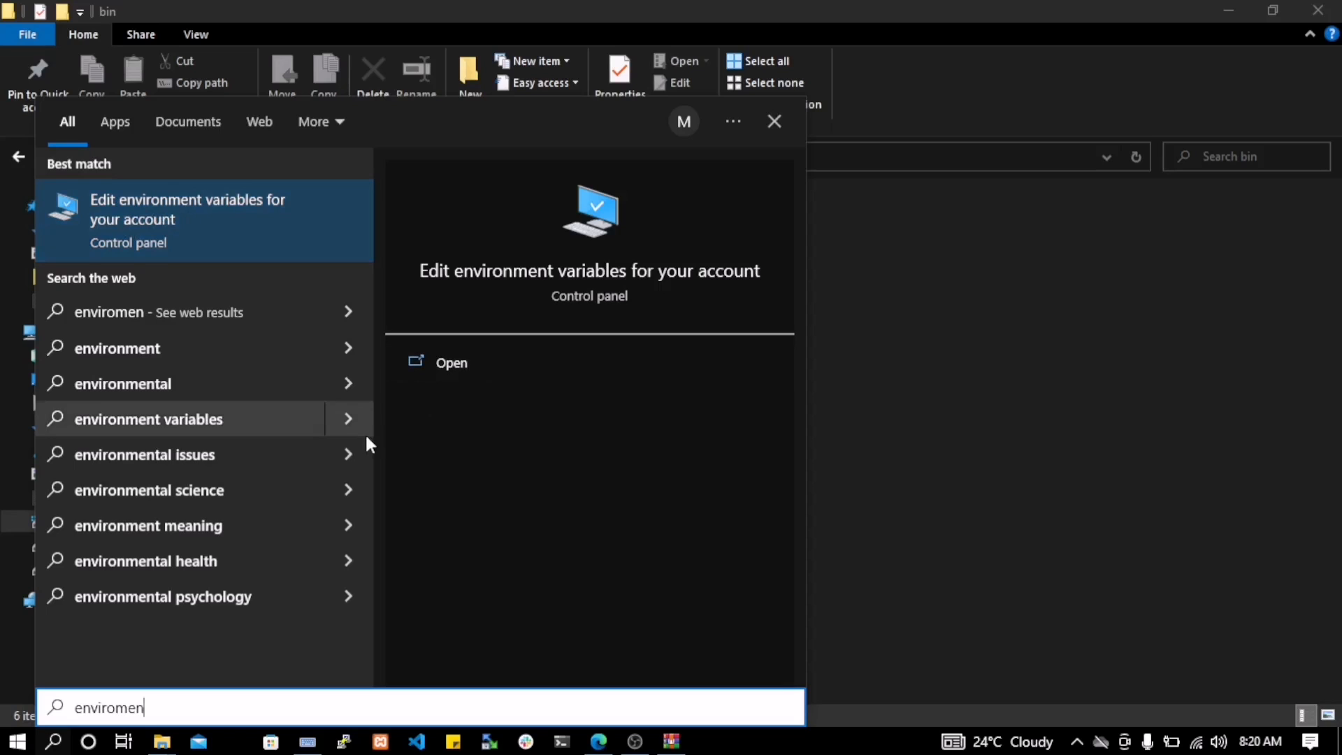
pyautogui.press('BackSpace')
pyautogui.press('BackSpace')
pyautogui.press('BackSpace')
pyautogui.press('BackSpace')
pyautogui.press('BackSpace')
pyautogui.press('BackSpace')
pyautogui.press('BackSpace')
pyautogui.press('BackSpace')
pyautogui.press('BackSpace')
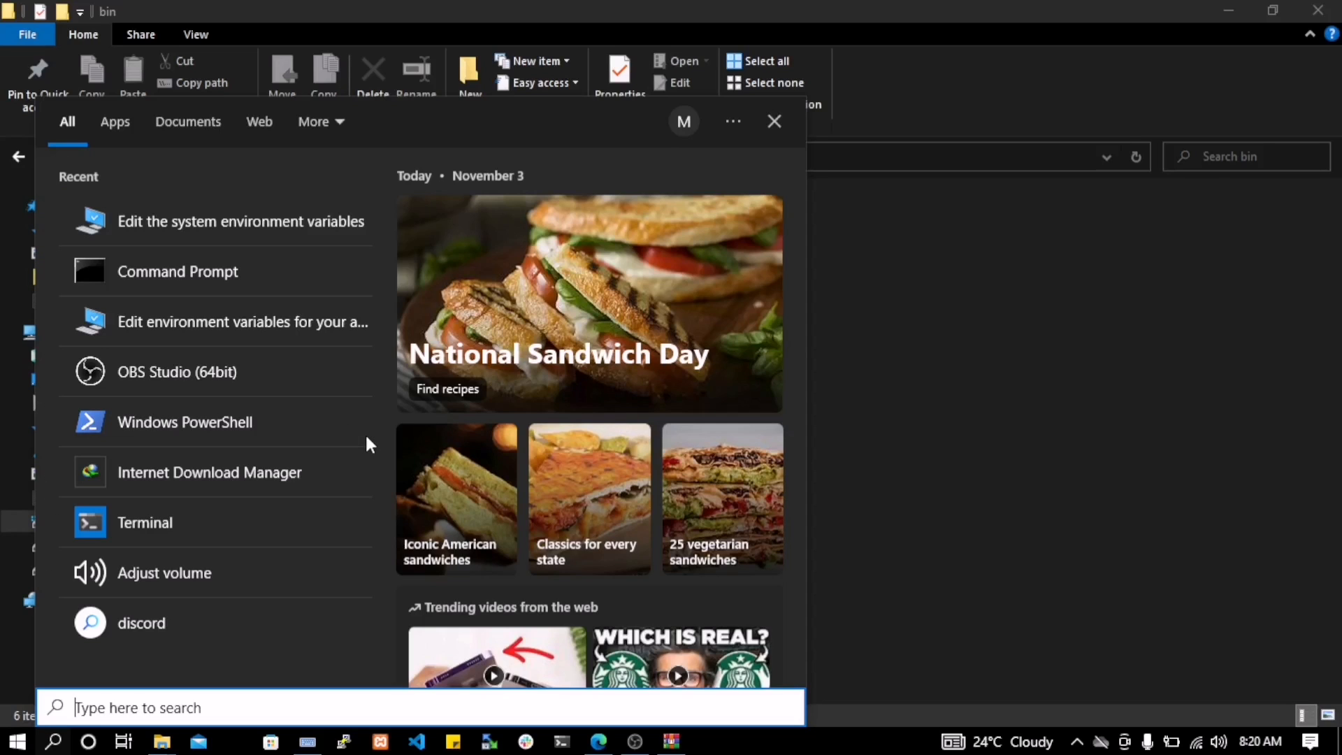
pyautogui.write('edit ')
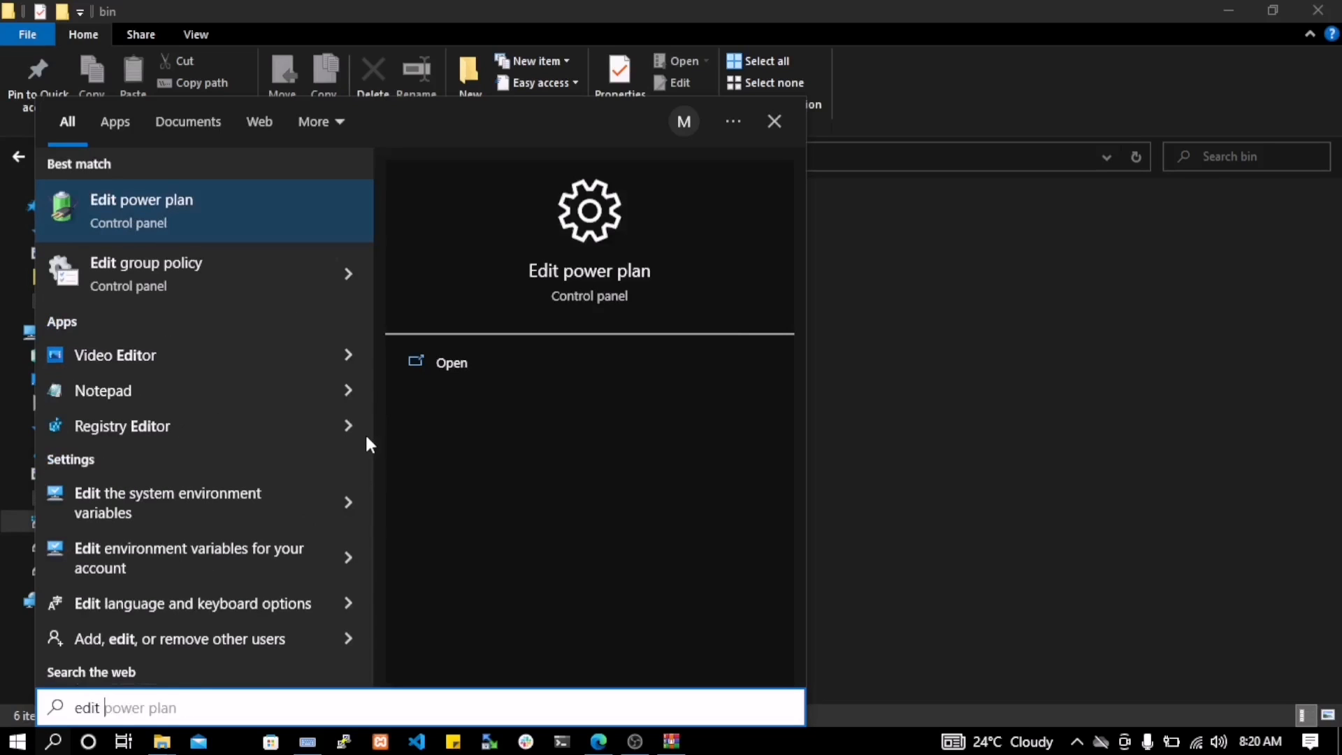
pyautogui.write('envi')
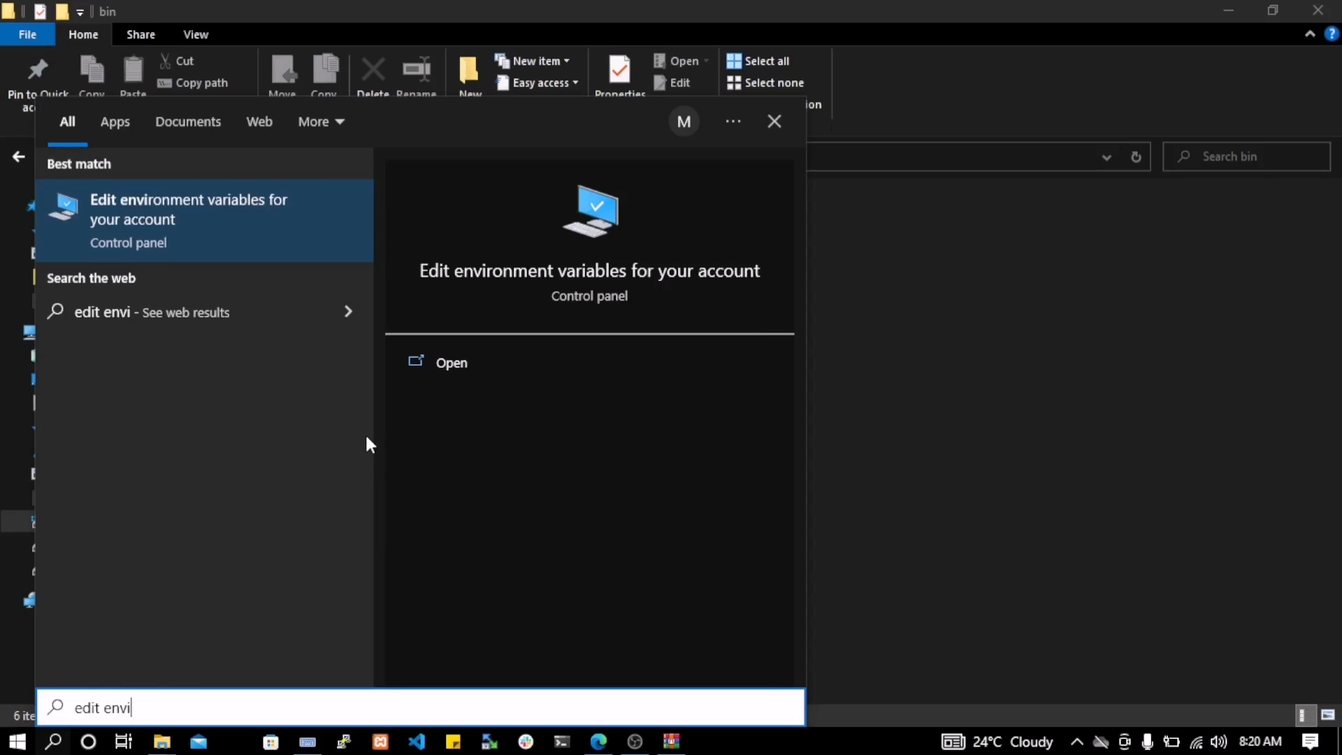
pyautogui.click(466, 367)
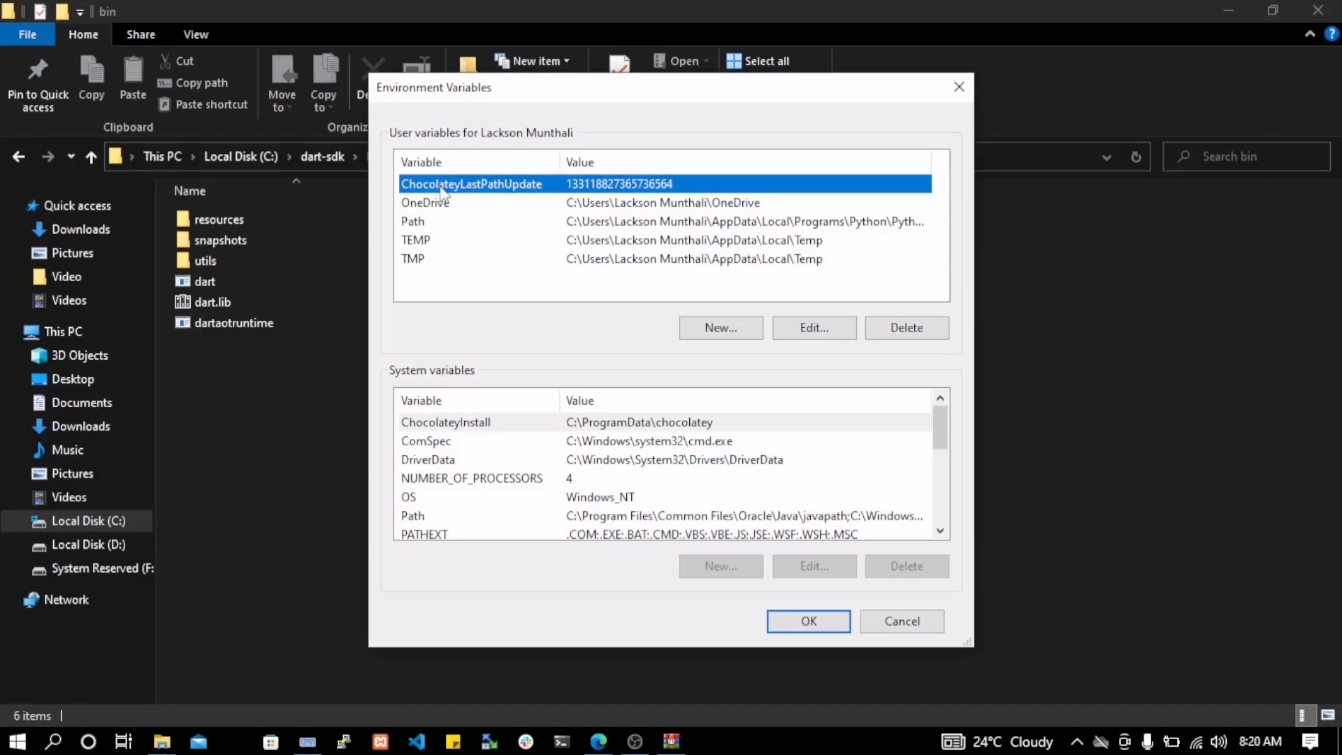
# Add C:\dart-sdk\bin as a new entry in the user Path variable and save the environment variables
pyautogui.click(414, 222)
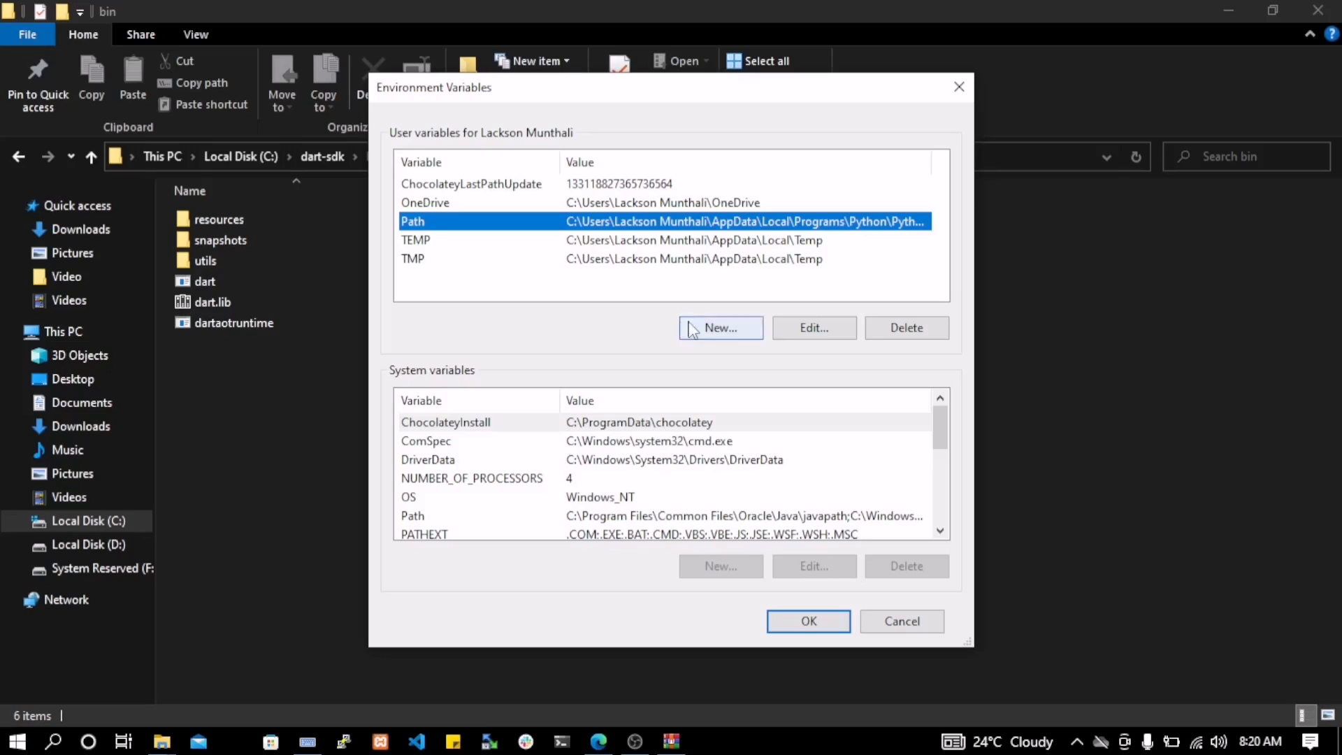
pyautogui.click(788, 327)
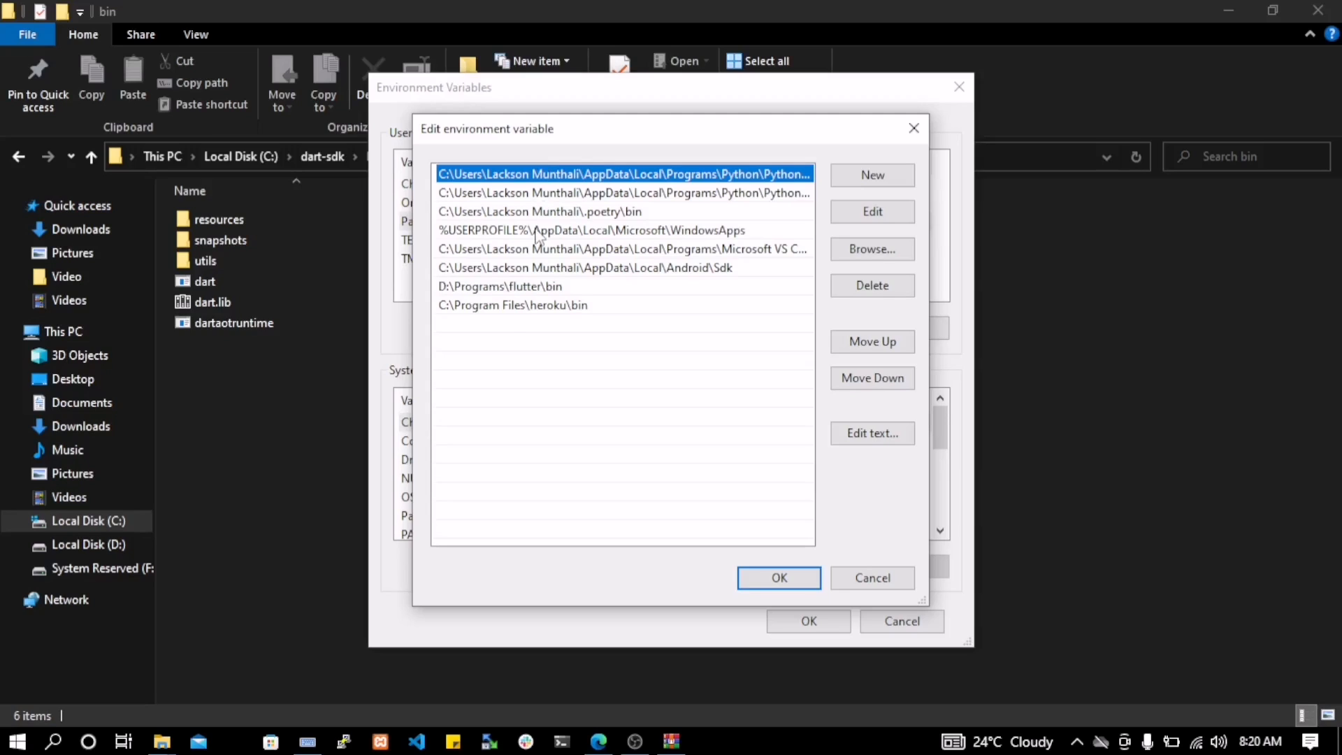
pyautogui.click(888, 183)
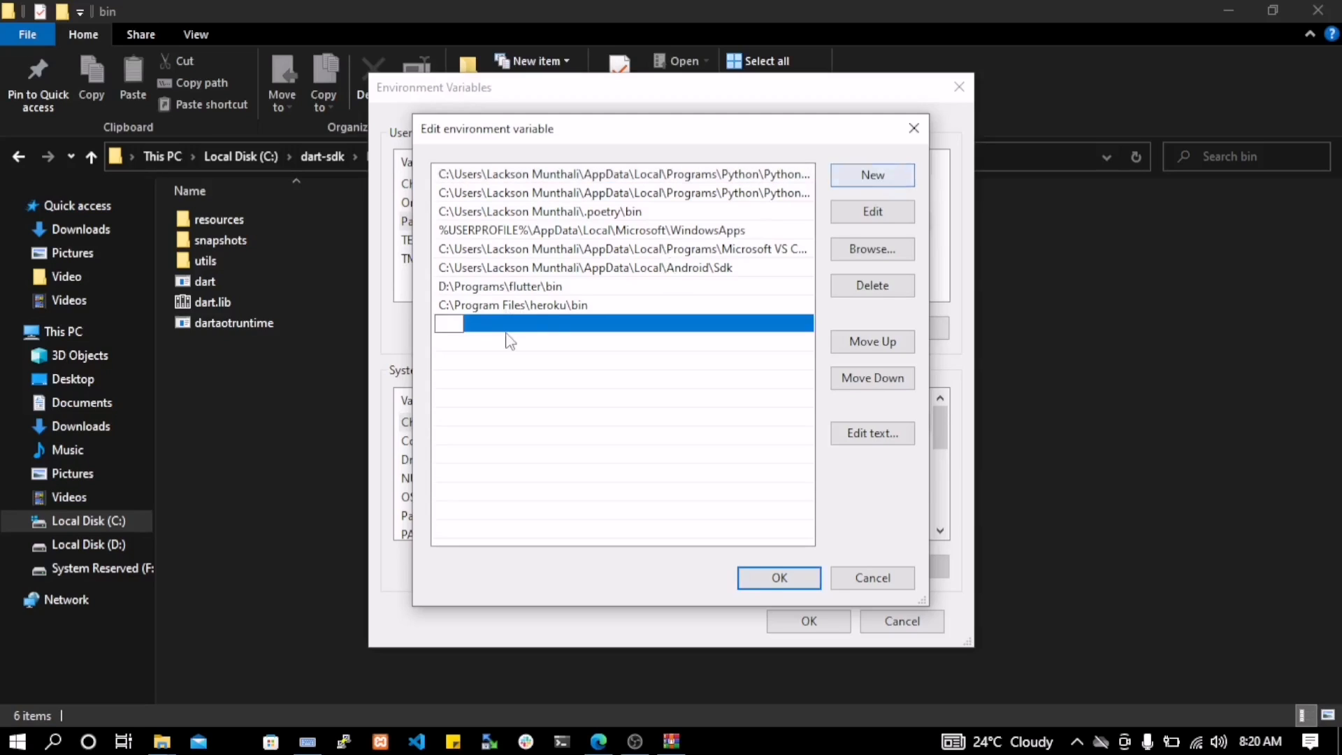
pyautogui.hotkey('ctrl', 'v')
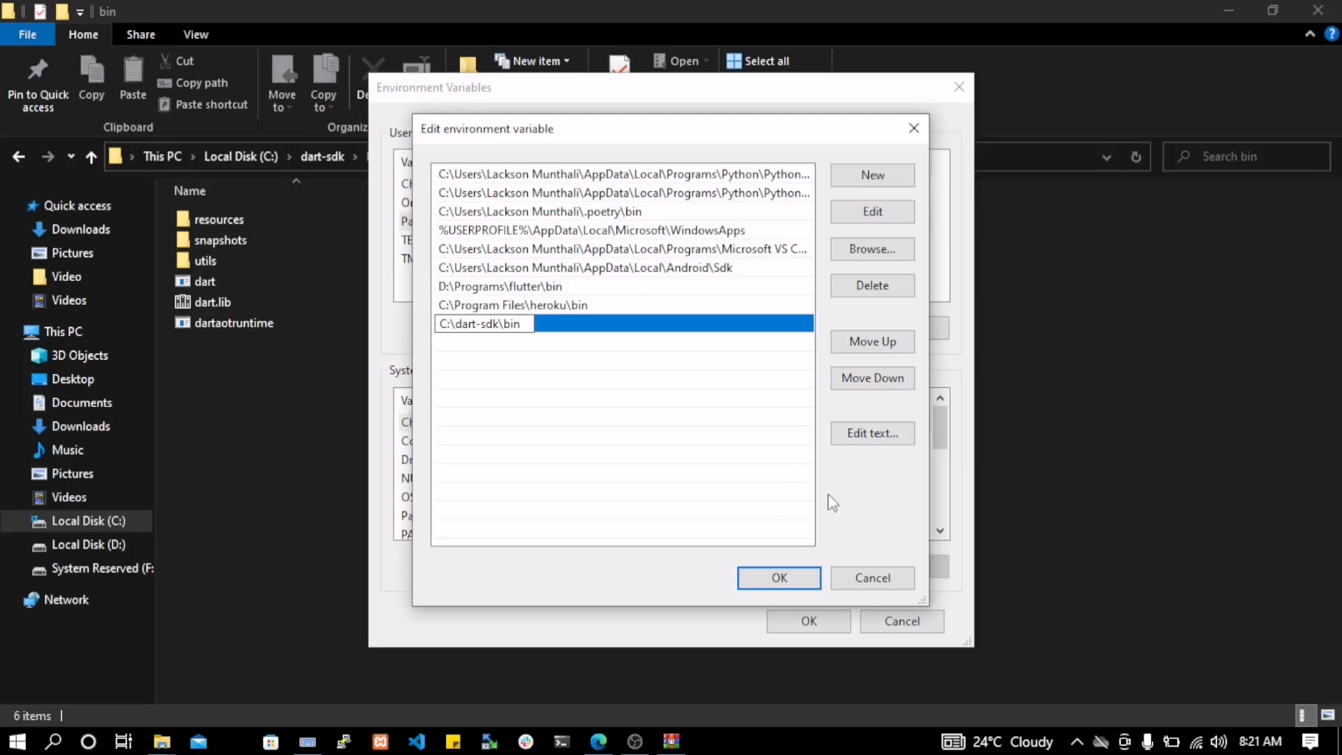
pyautogui.click(660, 305)
pyautogui.click(626, 325)
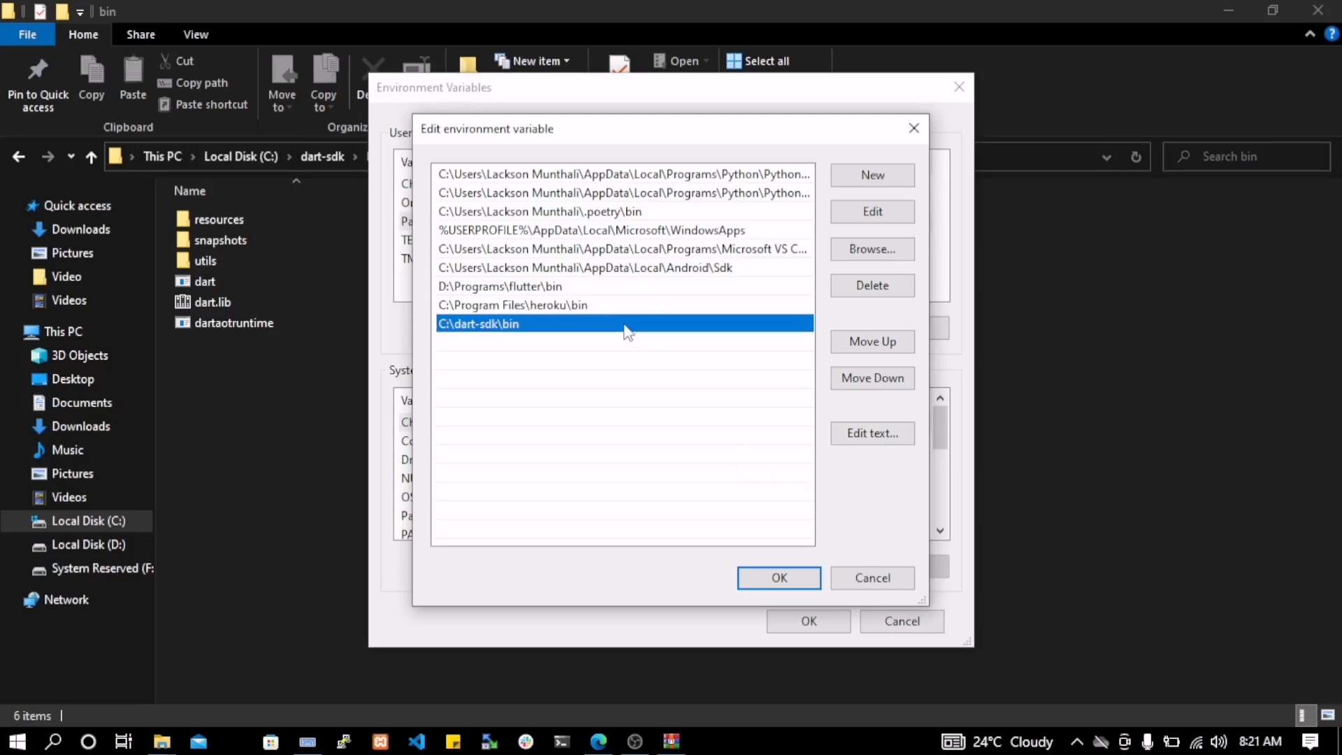
pyautogui.click(801, 584)
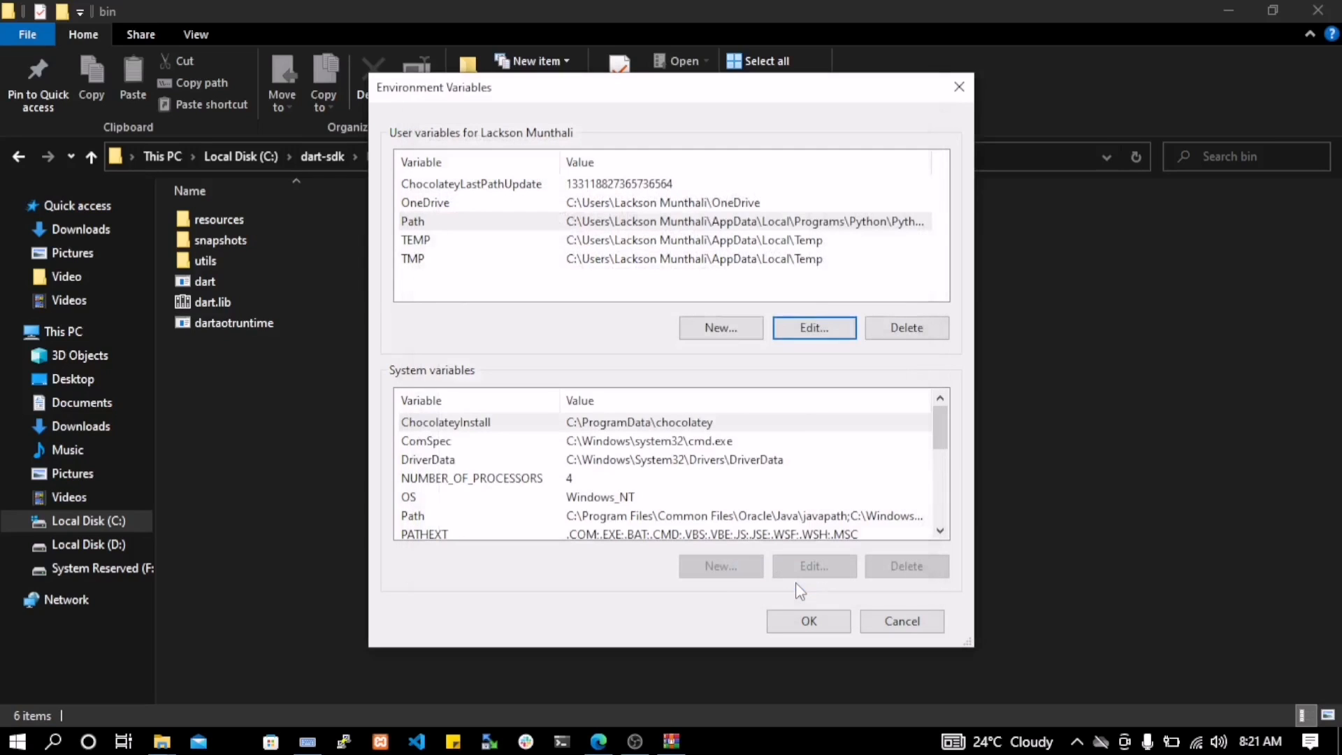
pyautogui.click(804, 619)
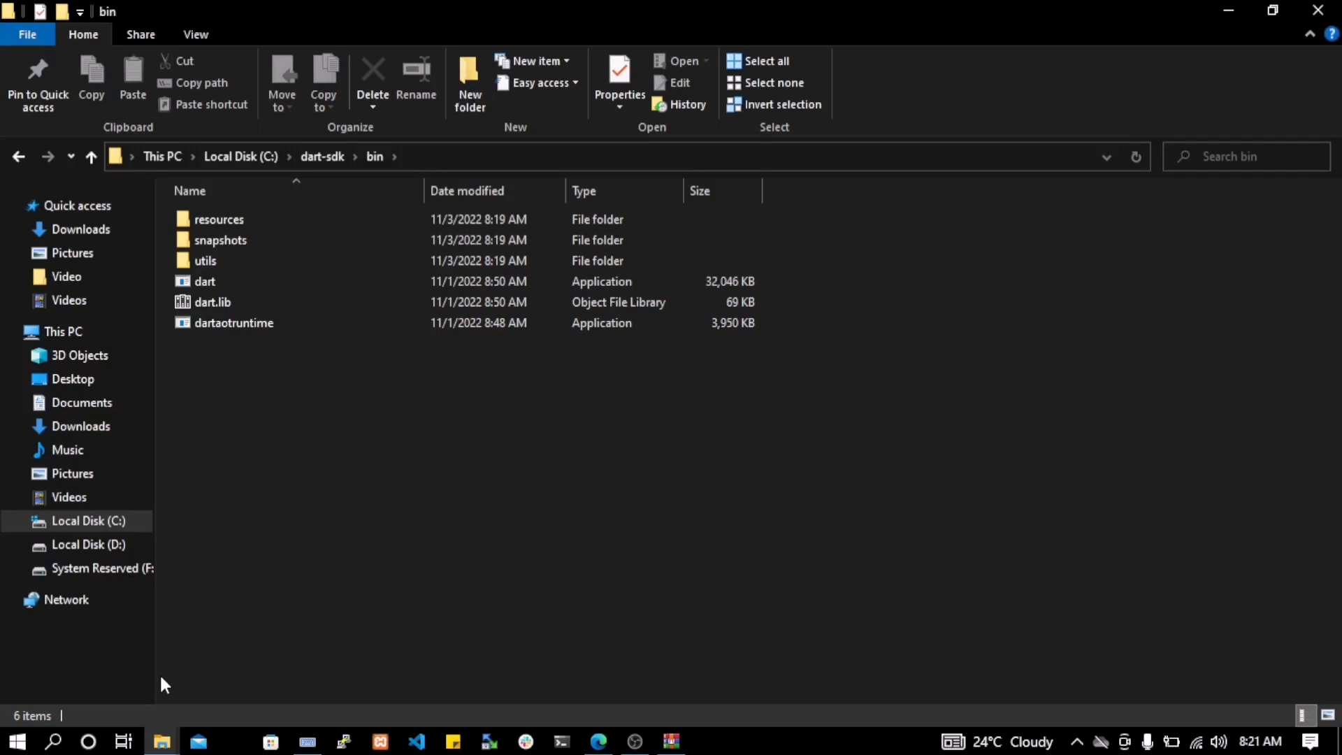
# Open Command Prompt from the recent Windows searches and reposition its window over the upper part of the screen
pyautogui.click(53, 747)
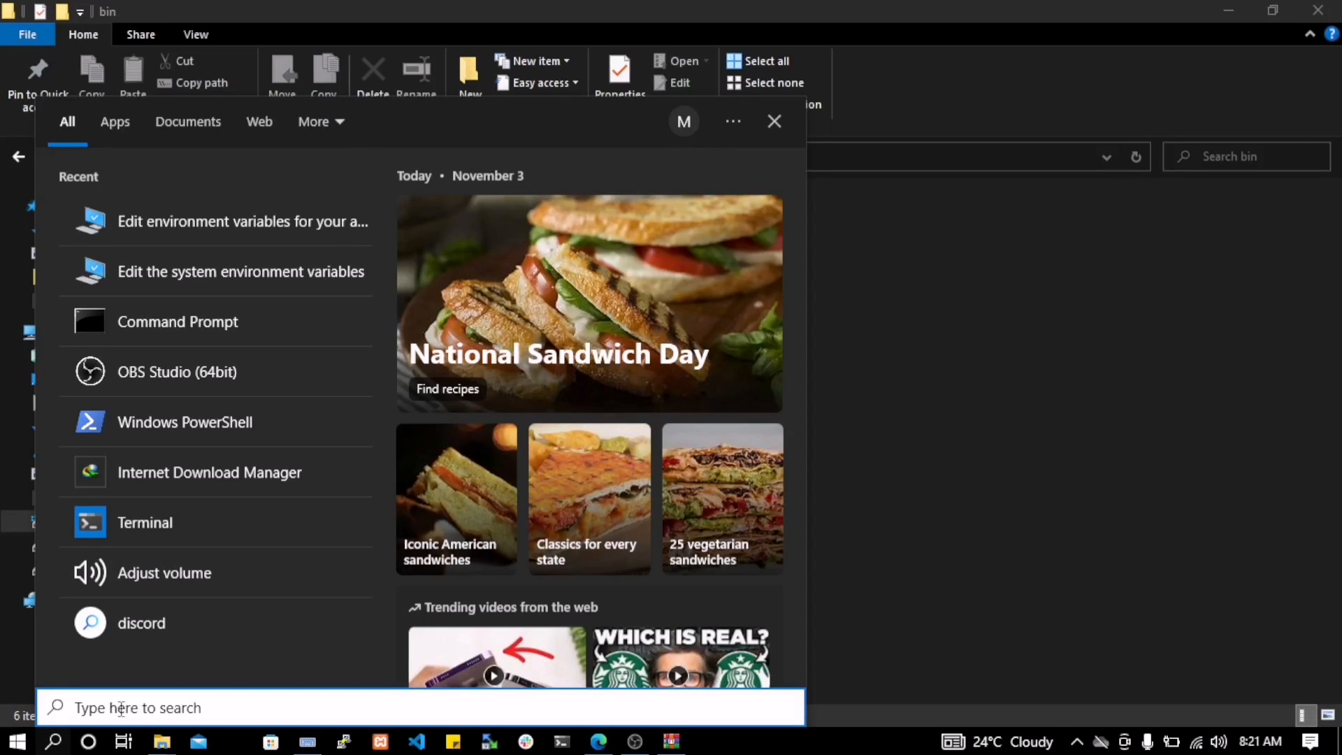
pyautogui.click(186, 334)
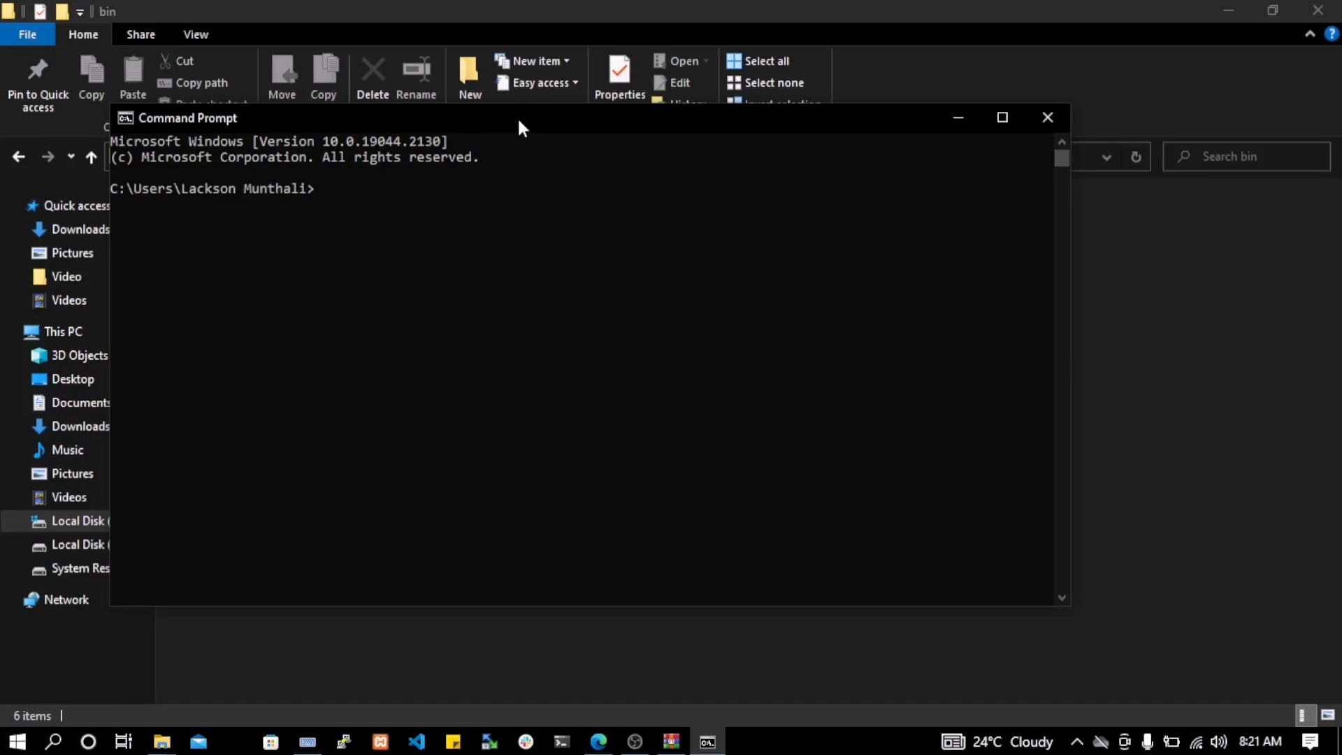
pyautogui.moveTo(517, 116); pyautogui.dragTo(761, 333)
pyautogui.click(563, 390)
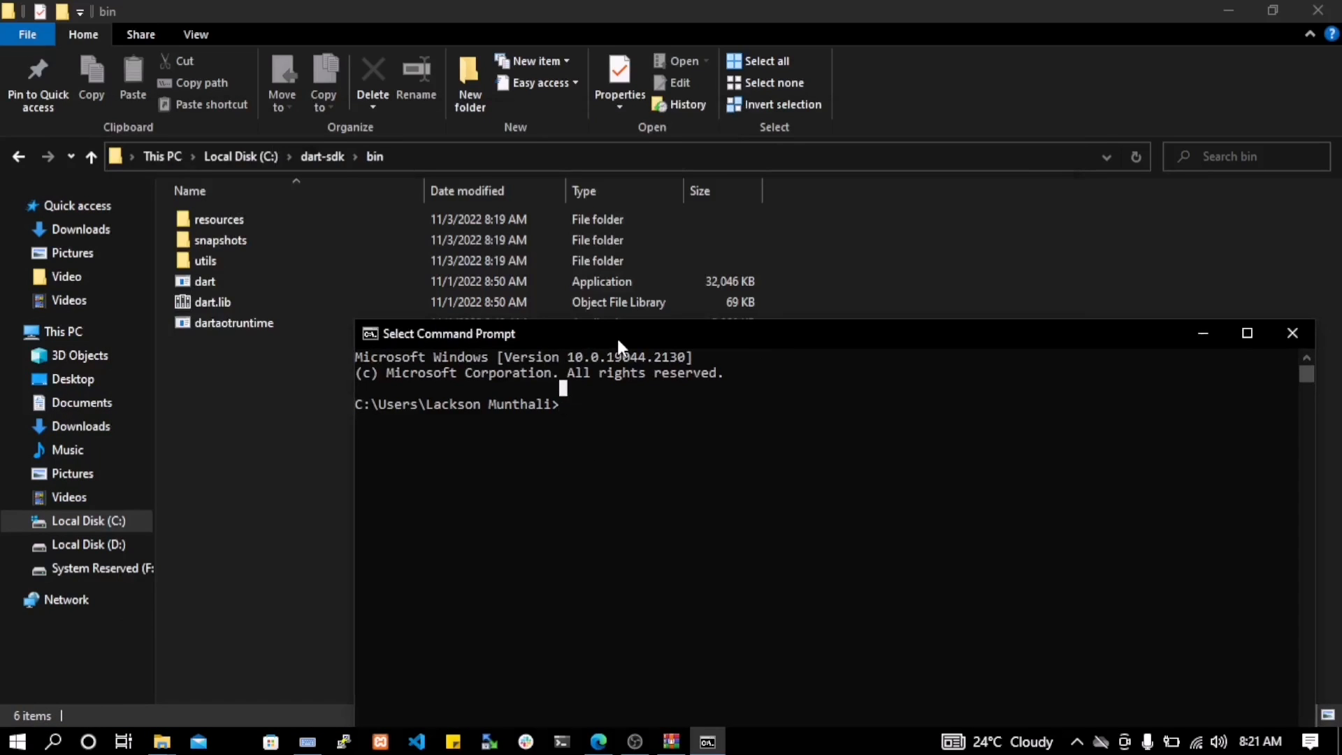
pyautogui.moveTo(618, 339); pyautogui.dragTo(530, 113)
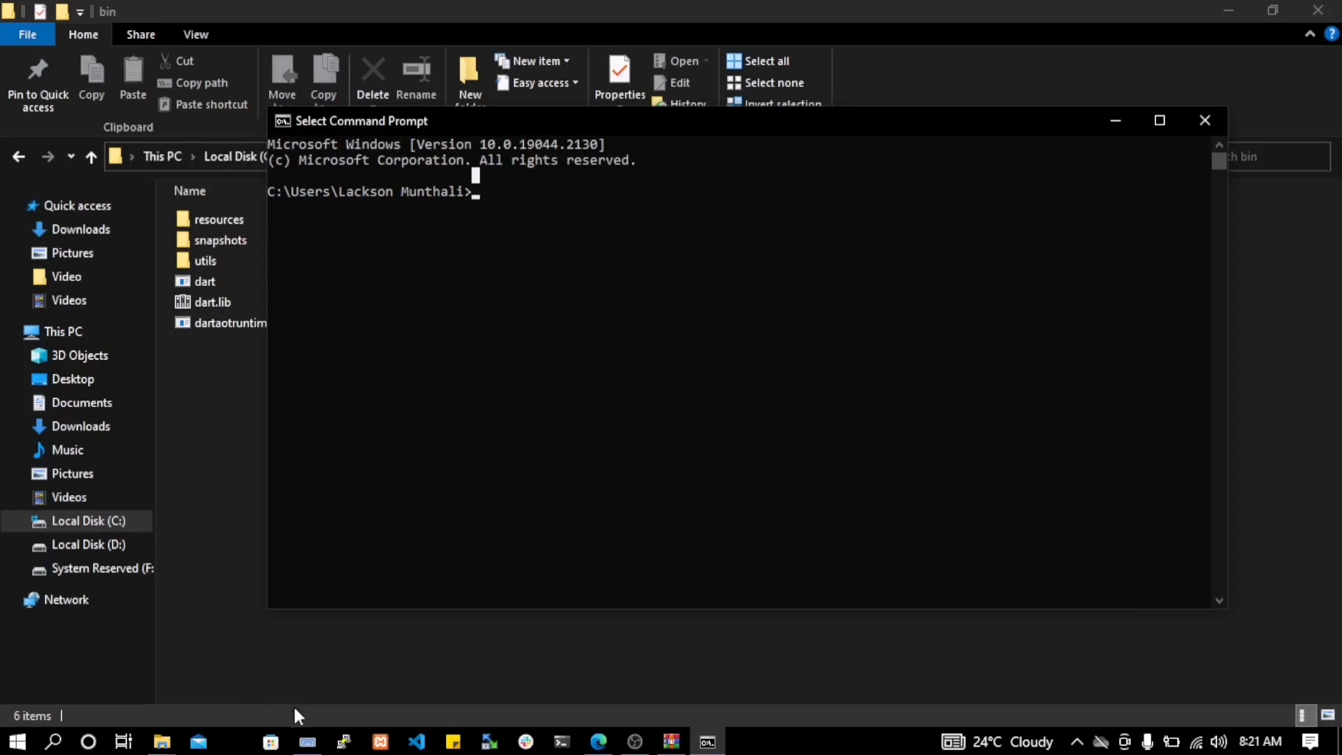
# Bring up the On-Screen Keyboard and run dart --version in Command Prompt to check the installed Dart SDK
pyautogui.click(307, 741)
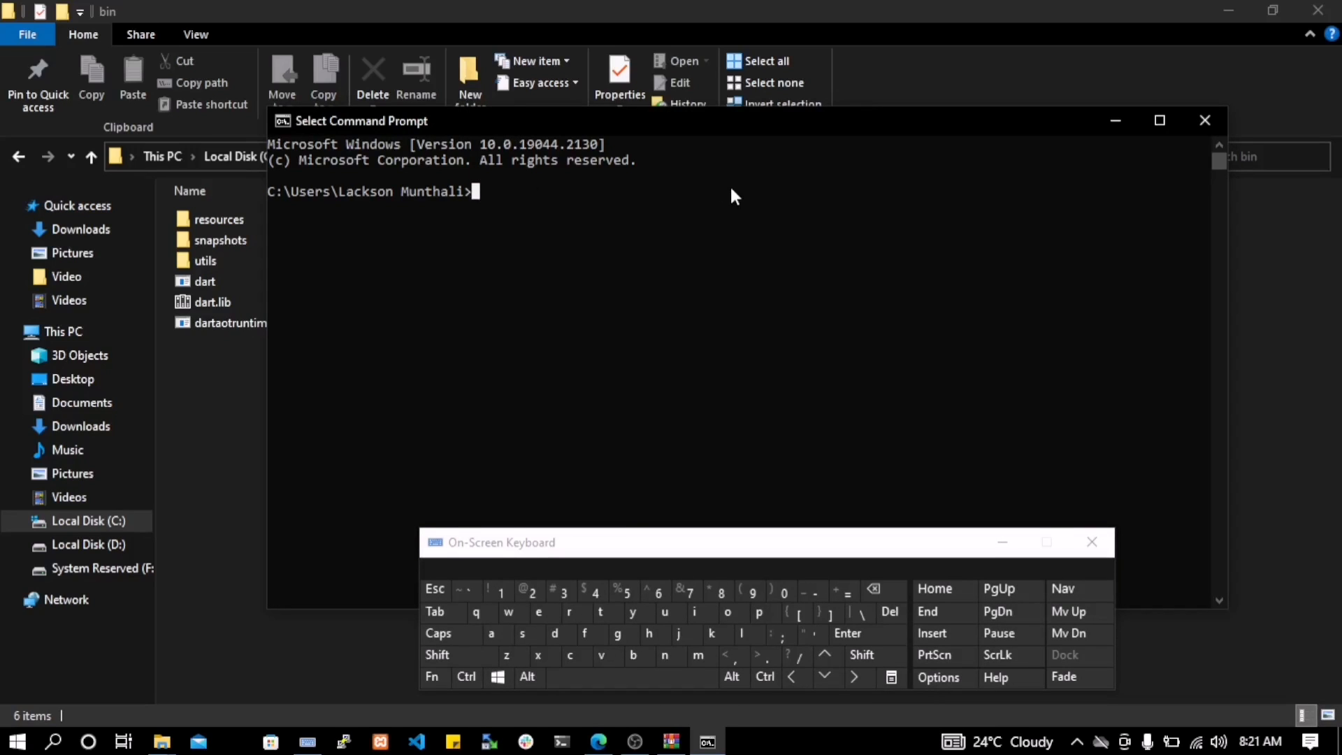
pyautogui.write('dart --ver')
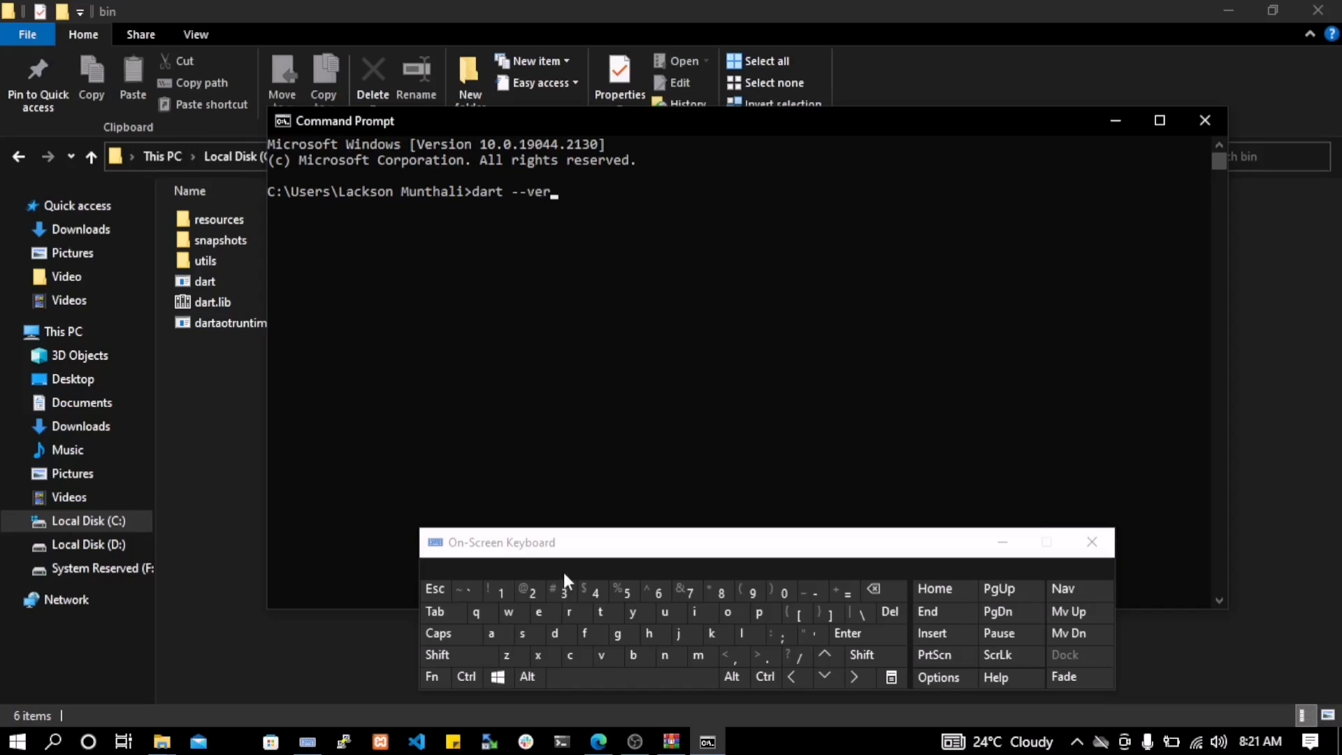
pyautogui.click(533, 632)
pyautogui.write('ion')
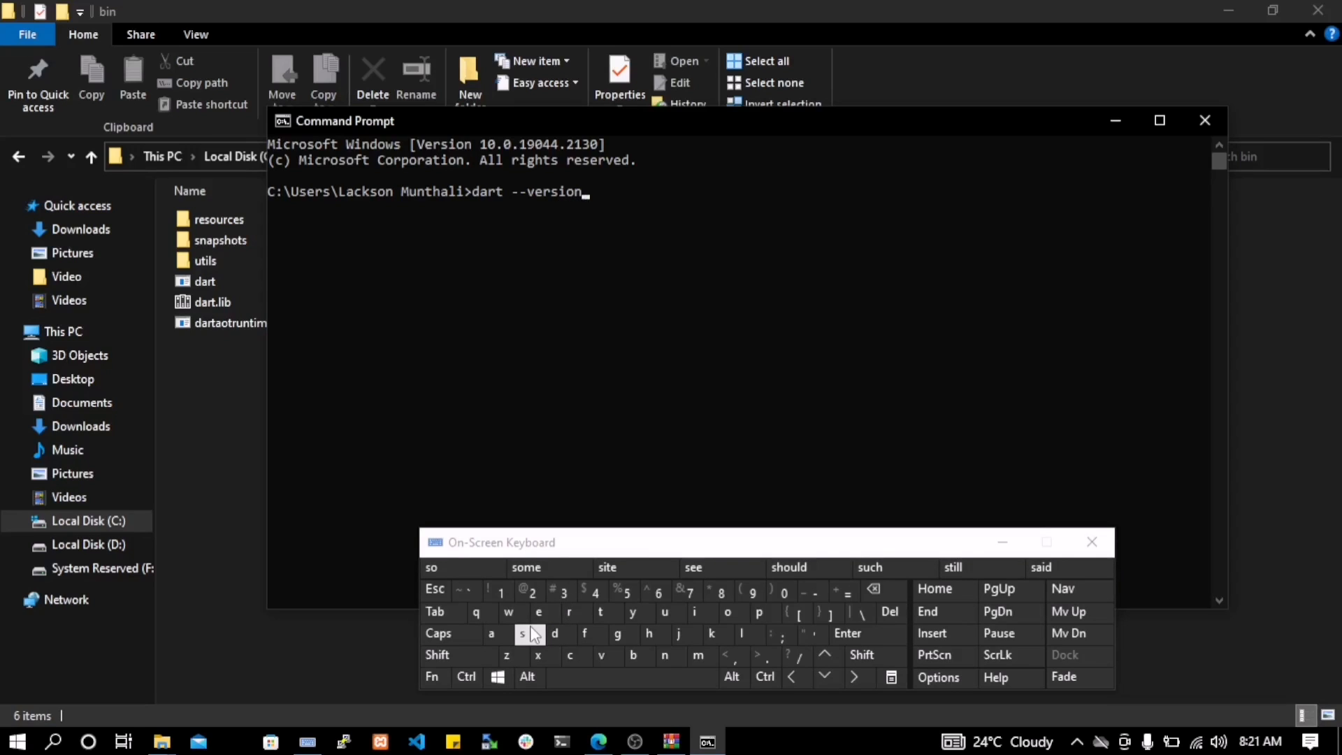
pyautogui.press('Return')
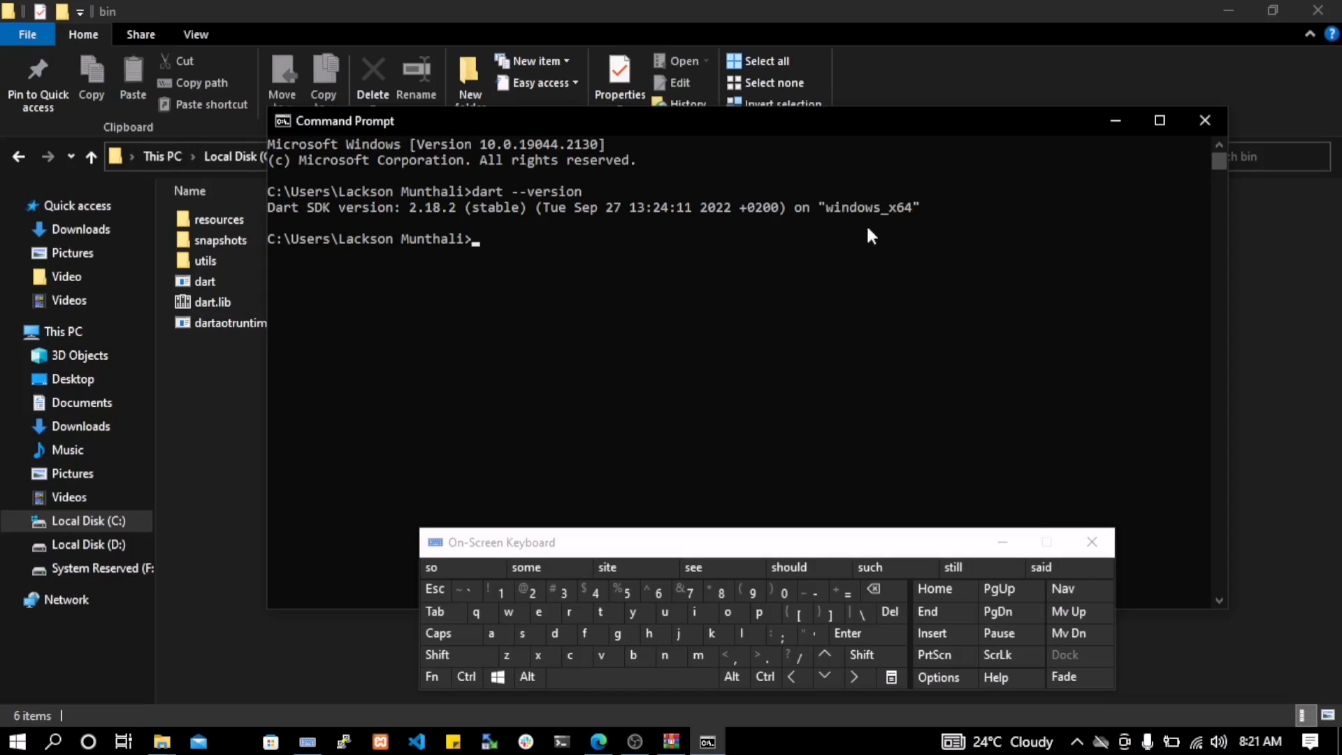
# Highlight the Dart SDK version line and its release channel in the output, and minimize the On-Screen Keyboard
pyautogui.moveTo(924, 201); pyautogui.dragTo(233, 199)
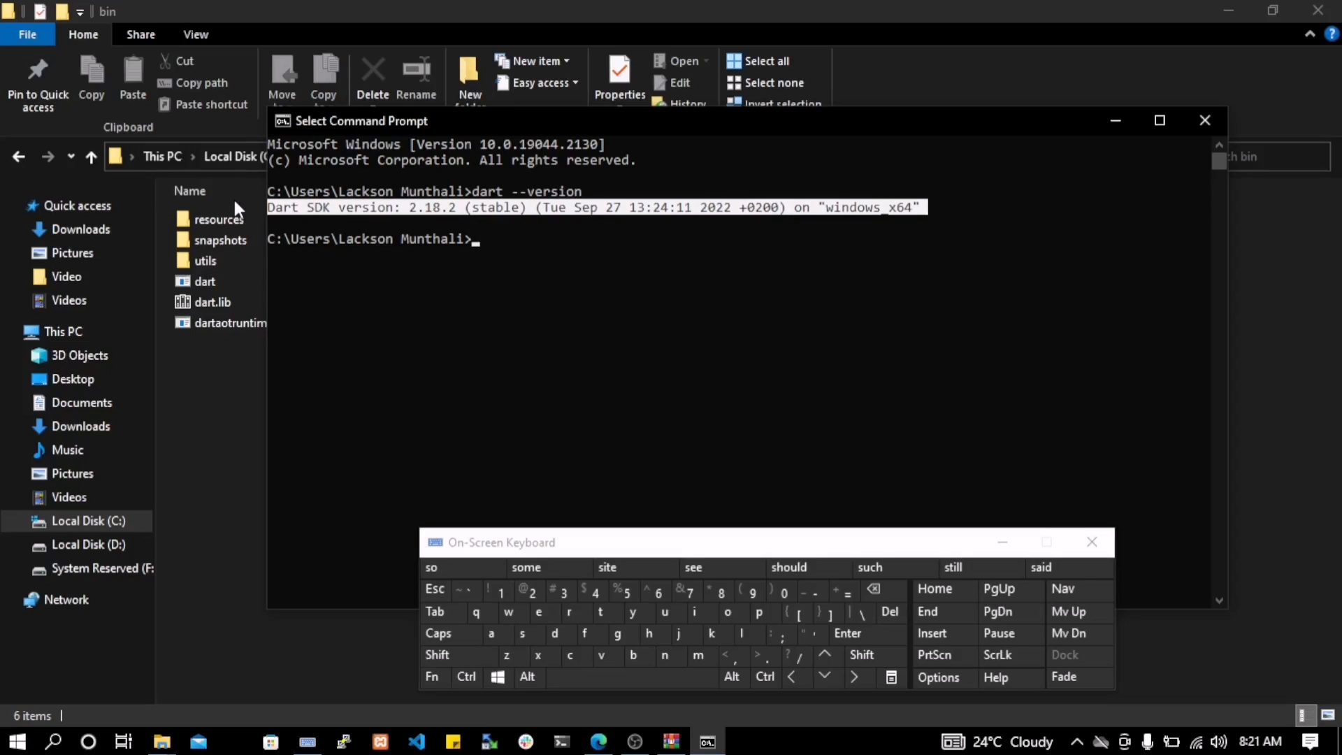
pyautogui.doubleClick(493, 208)
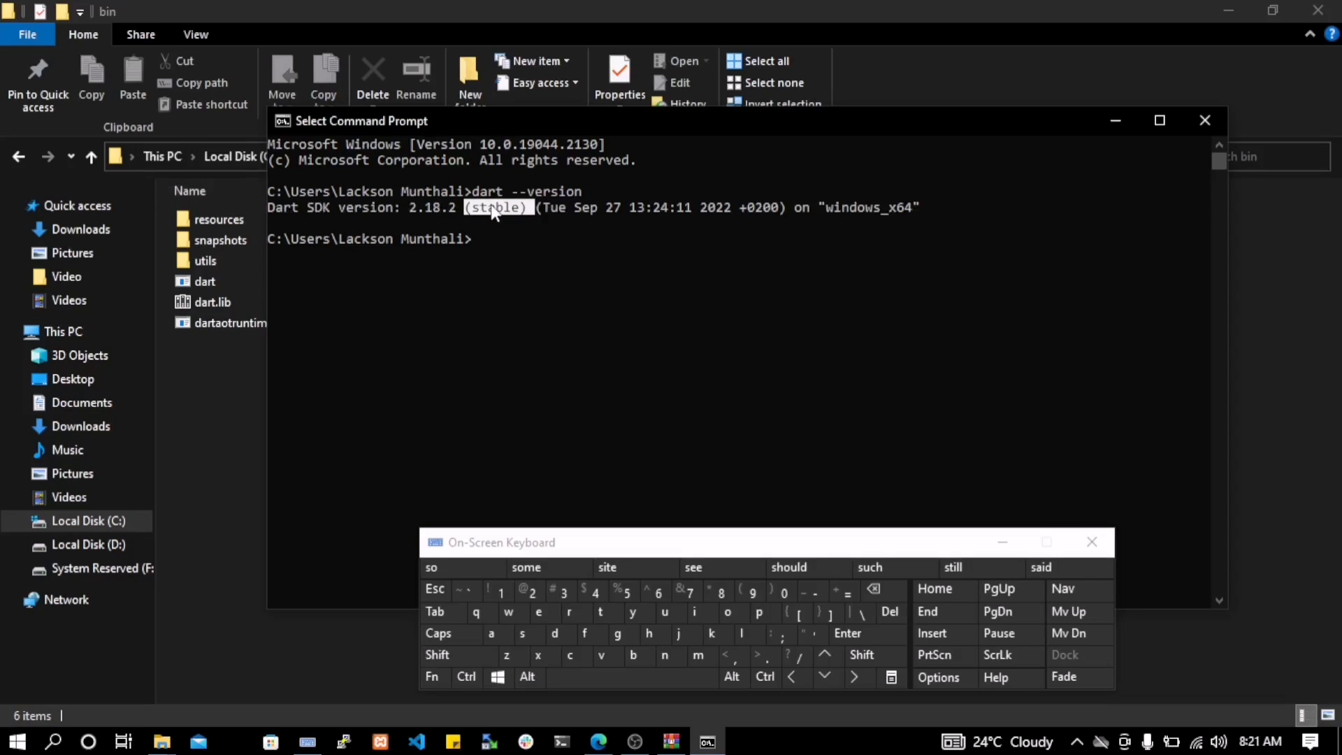
pyautogui.click(1004, 532)
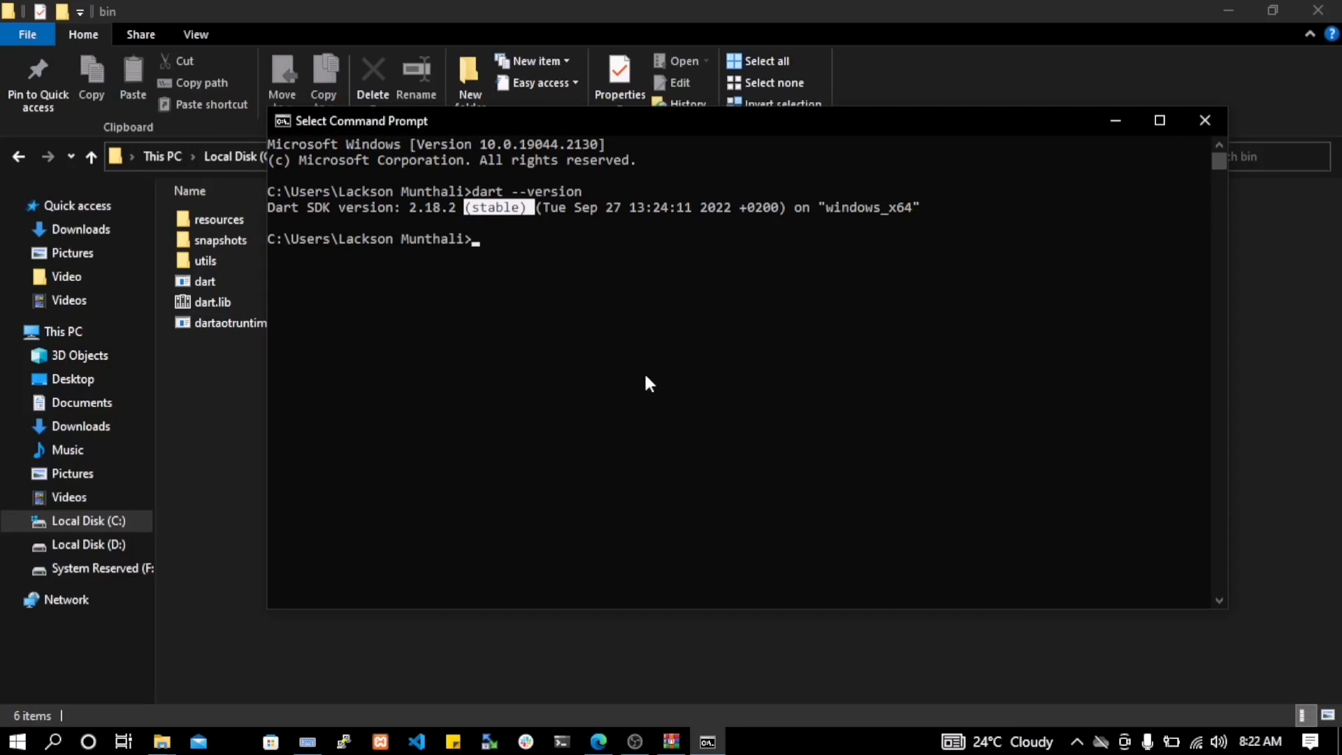
pyautogui.click(643, 731)
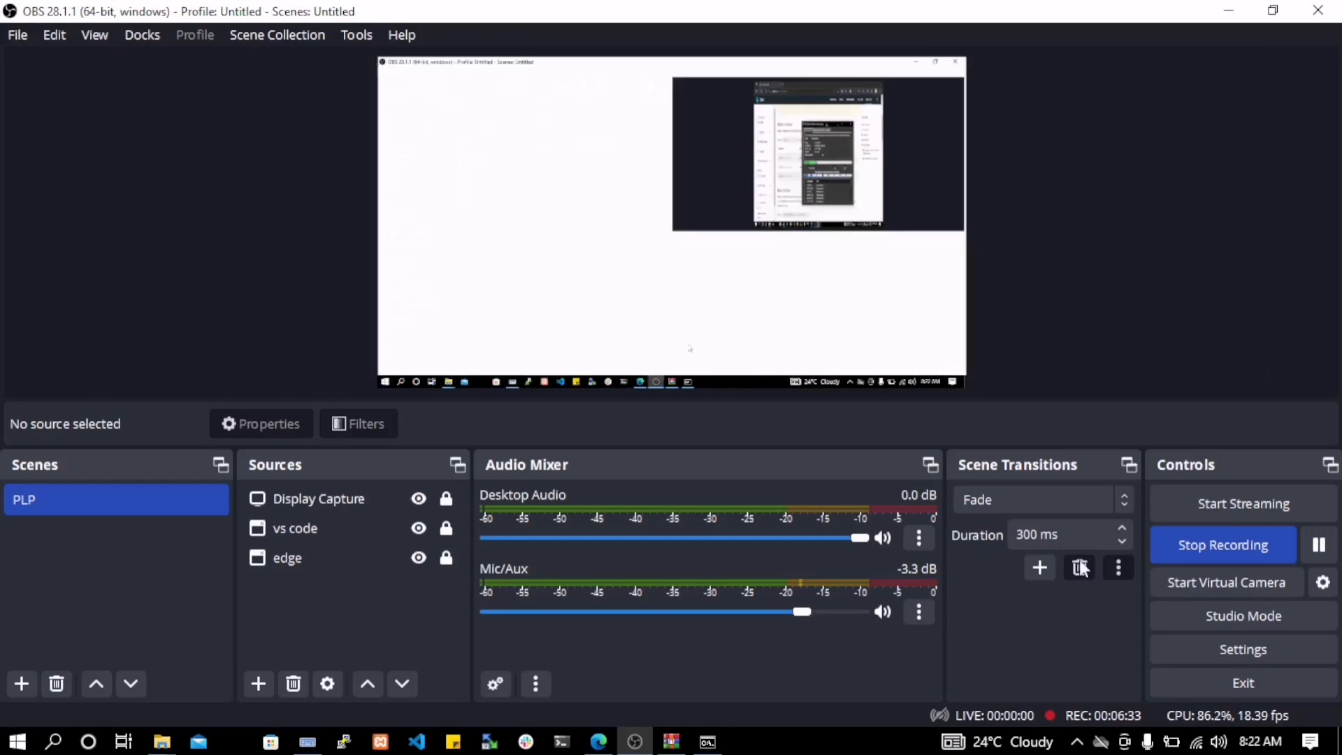